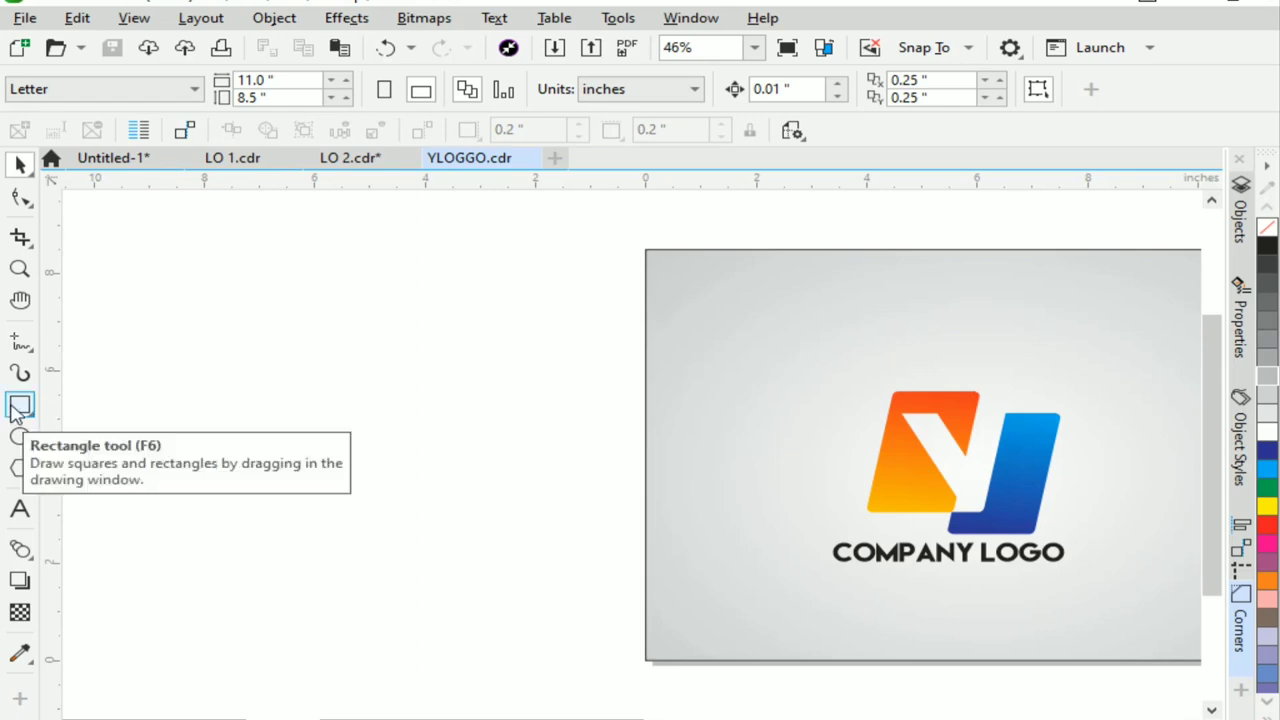
Draw a rectangle about 2.36 by 3.49 inches in the empty area beside the page and round all its corners to 0.24 inches.
left_click(20, 404)
left_click_drag(279, 356, 409, 525)
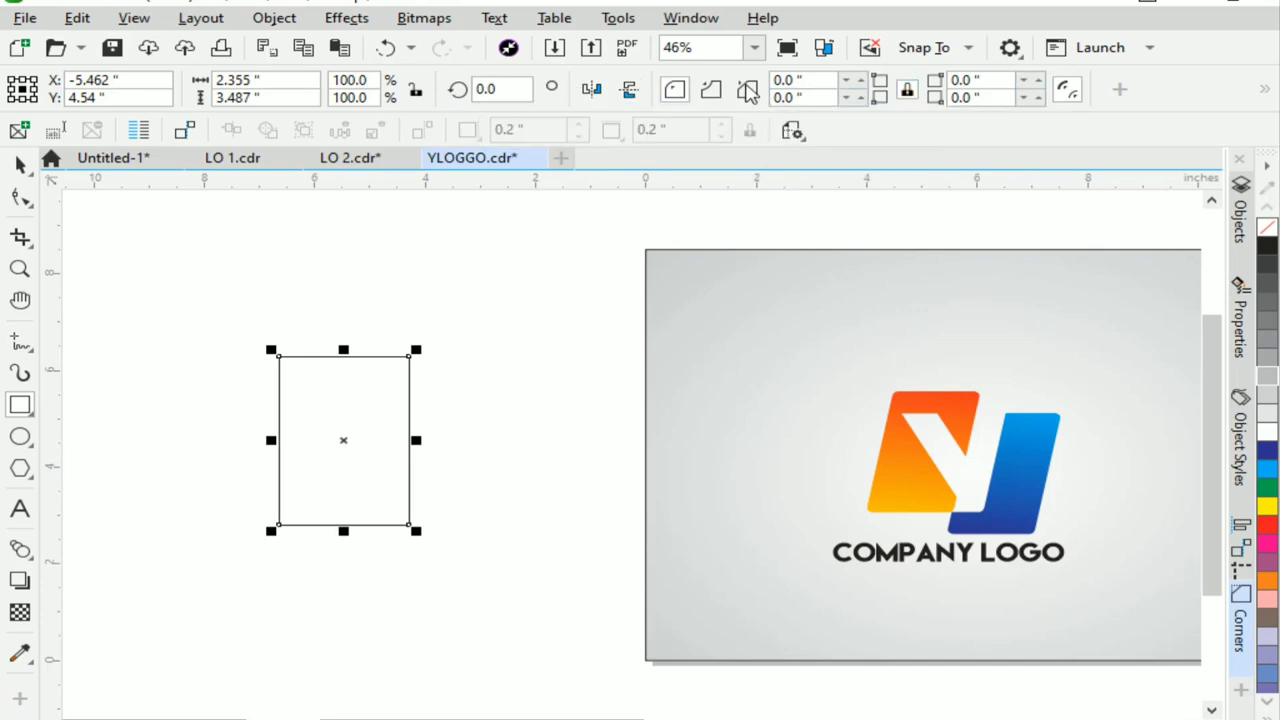
left_click(861, 80)
left_click(861, 80)
left_click(861, 80)
left_click(861, 80)
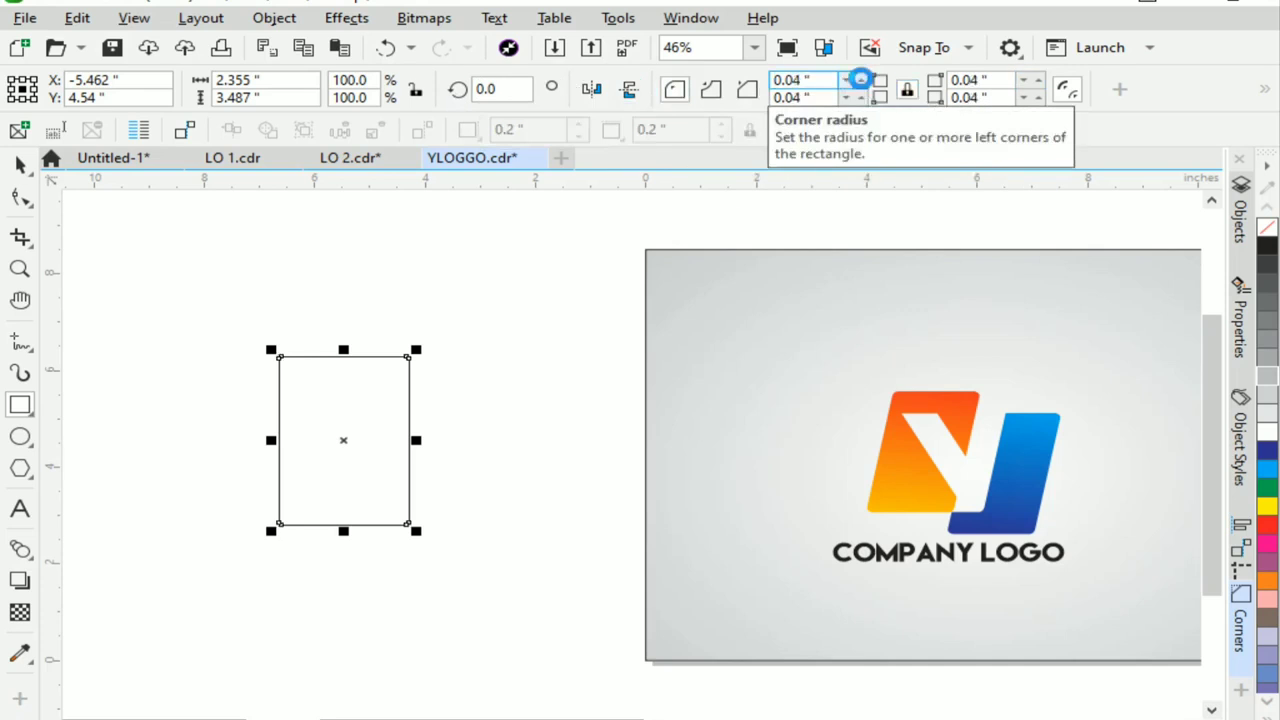
double_click(861, 80)
double_click(861, 80)
double_click(861, 80)
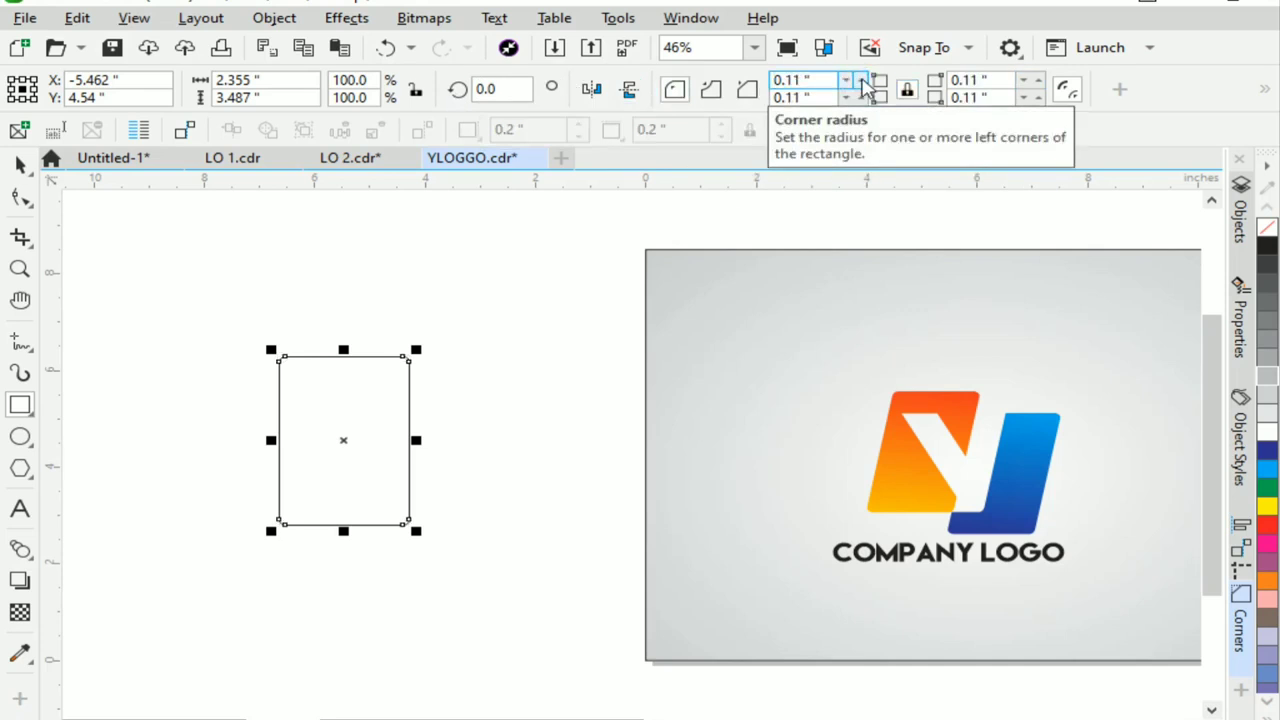
triple_click(861, 80)
double_click(861, 80)
triple_click(861, 80)
double_click(861, 80)
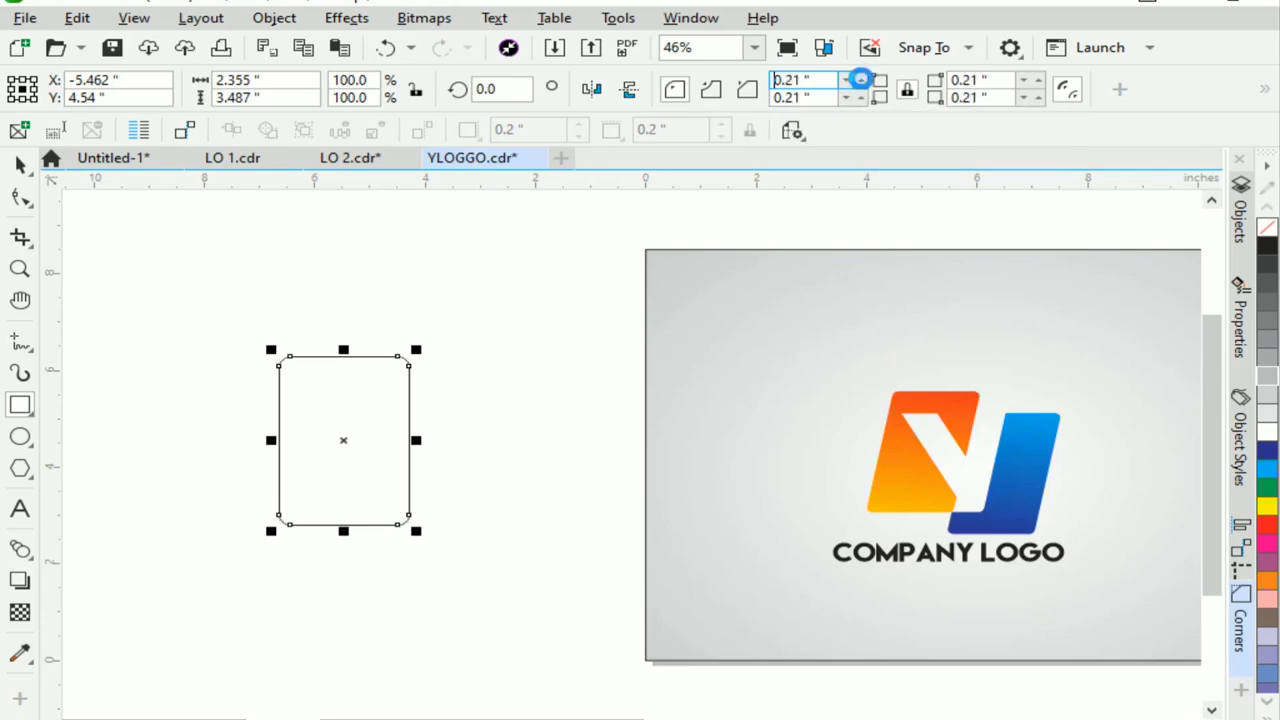
double_click(861, 80)
left_click(861, 80)
left_click(18, 164)
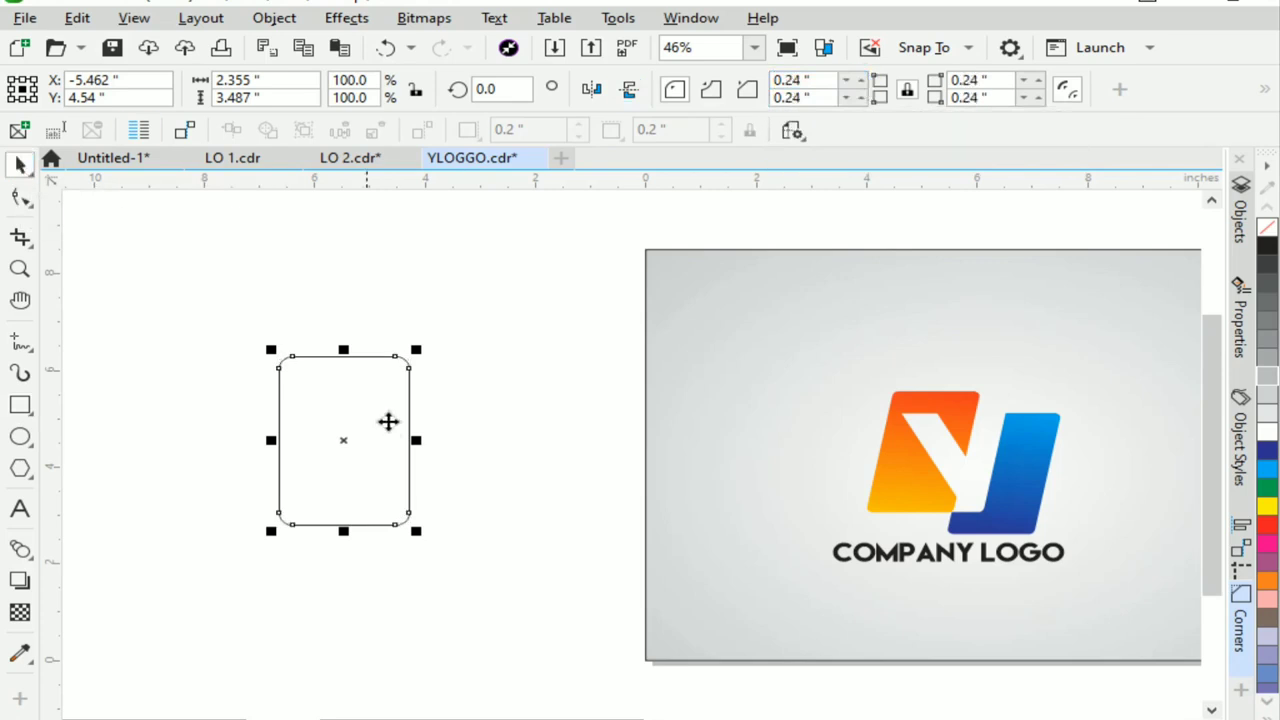
Convert the rounded rectangle to curves.
left_click(462, 500)
left_click(383, 465)
left_click(510, 377)
right_click(357, 466)
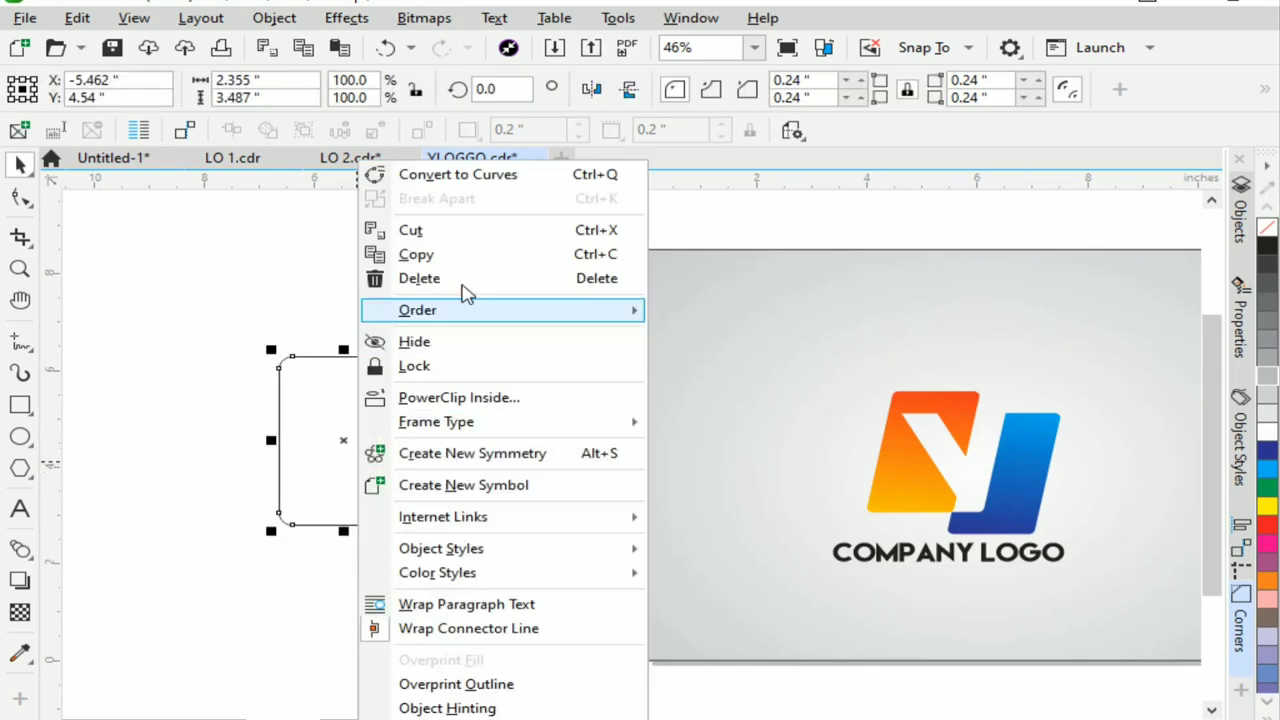
left_click(446, 176)
Shift the shape's upper nodes horizontally to the right, slanting it into a parallelogram about 2.97 inches wide.
left_click(486, 415)
left_click(386, 438)
left_click(386, 438)
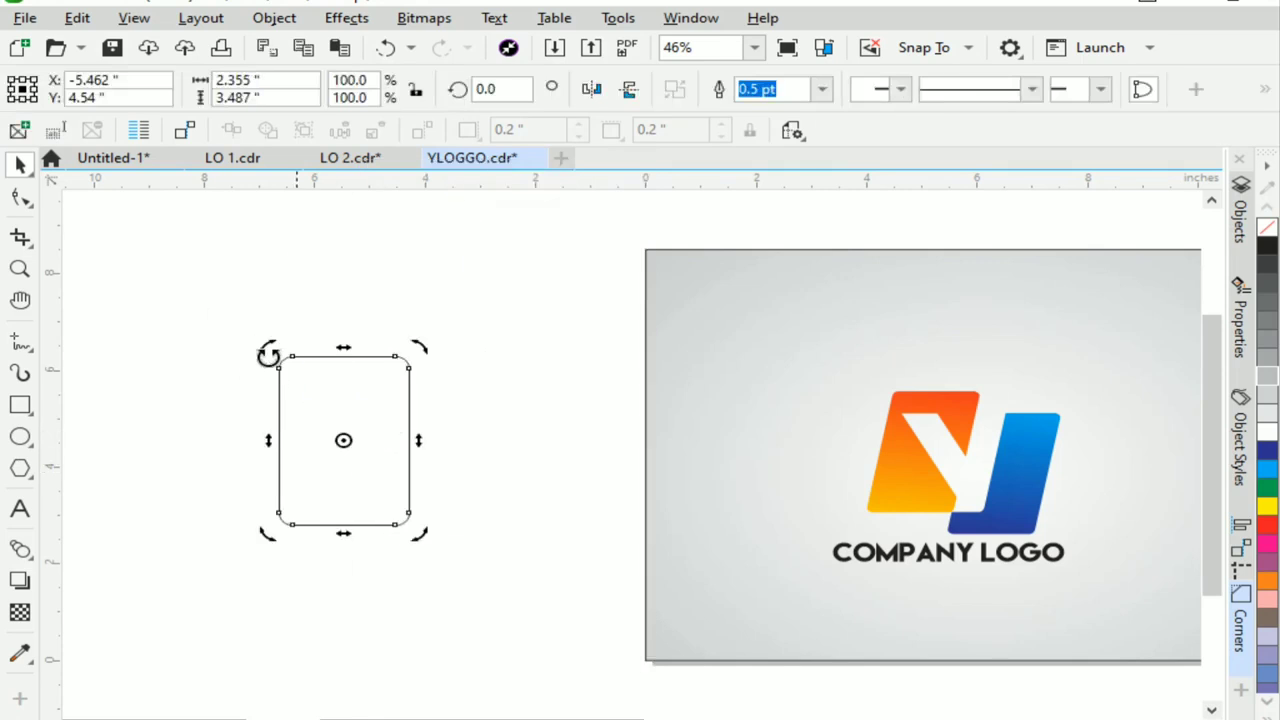
key("F10")
left_click_drag(231, 316, 516, 433)
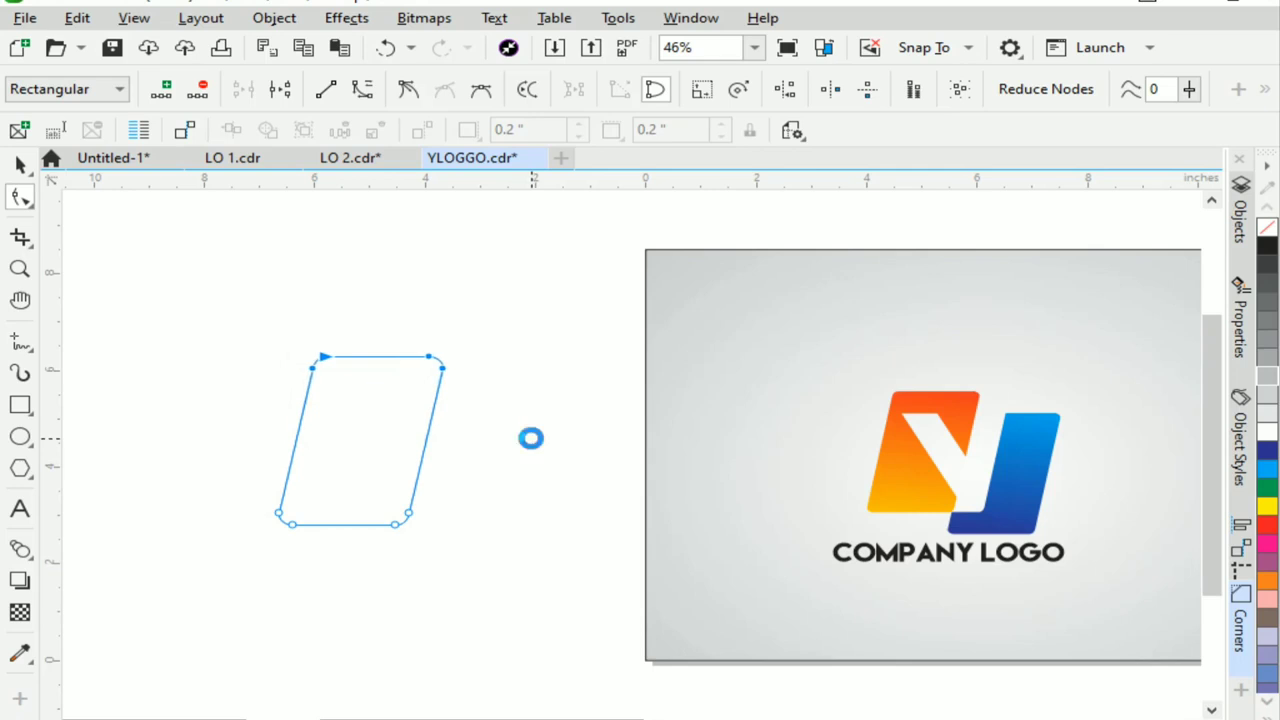
left_click(20, 164)
left_click(217, 366)
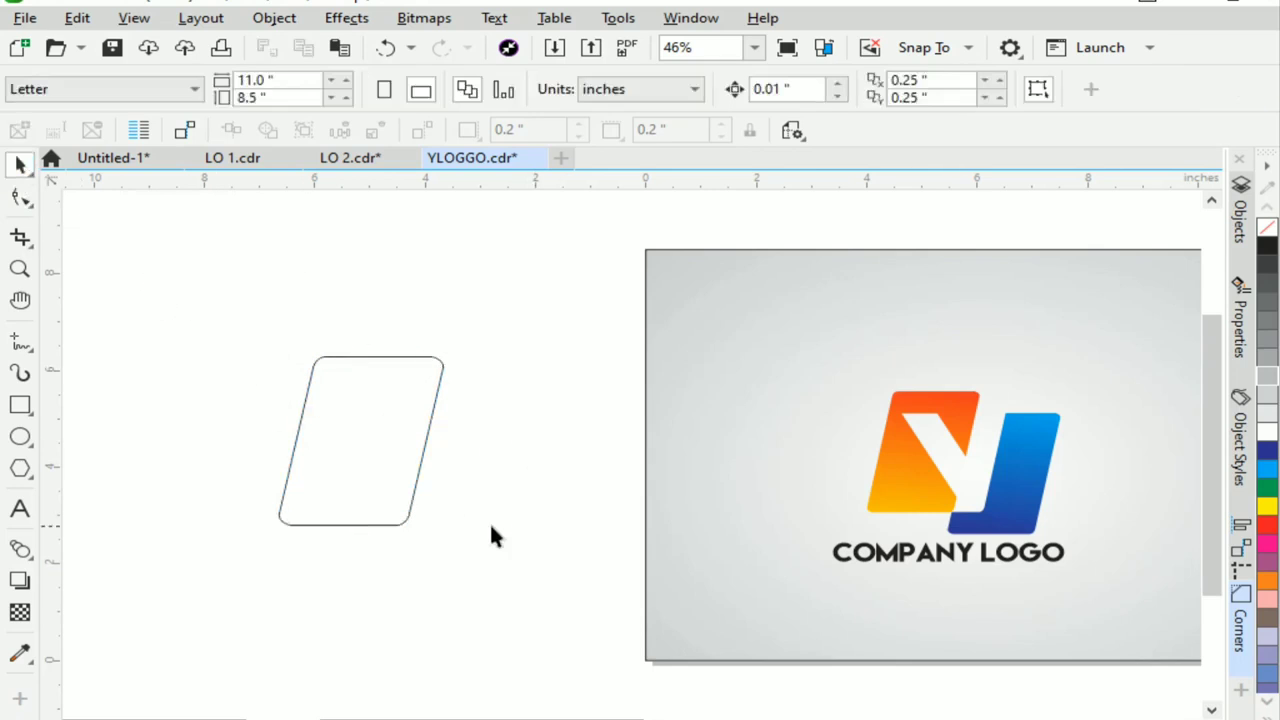
Reposition the parallelogram closer to the page and add a horizontal guideline slightly above its bottom edge.
left_click_drag(370, 420, 270, 430)
left_click(386, 407)
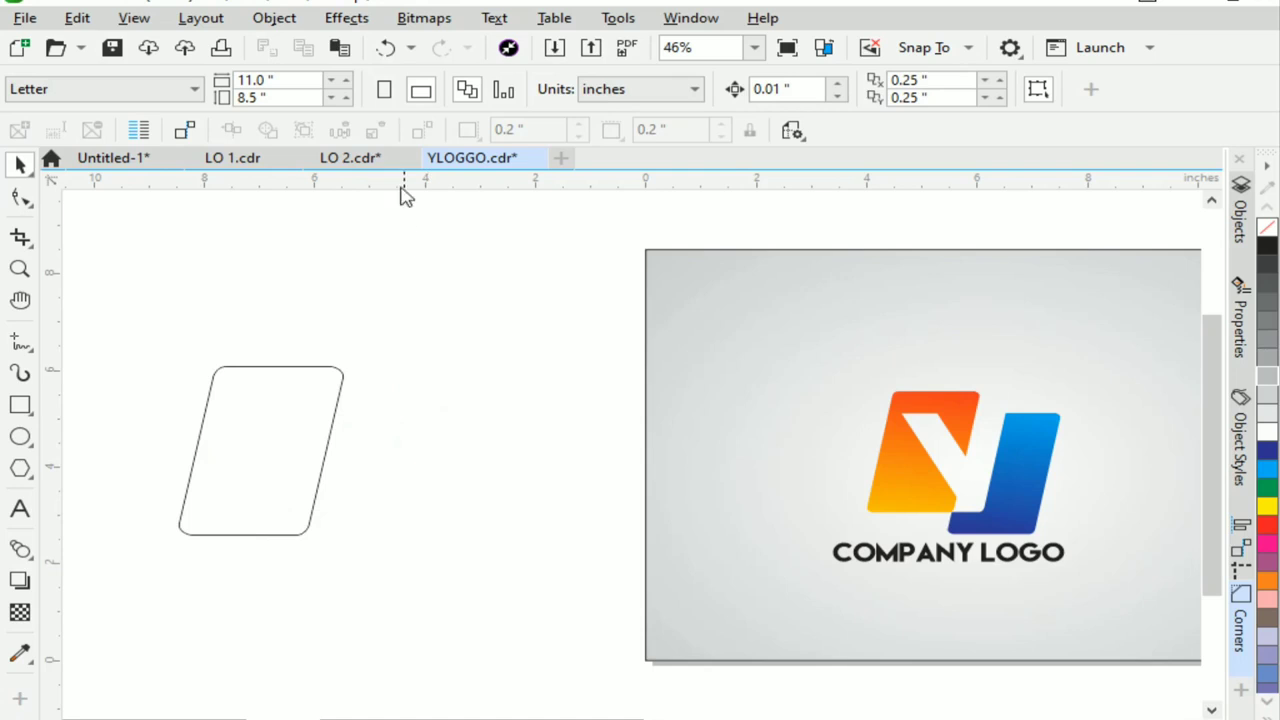
left_click_drag(286, 508, 422, 508)
left_click_drag(389, 190, 392, 536)
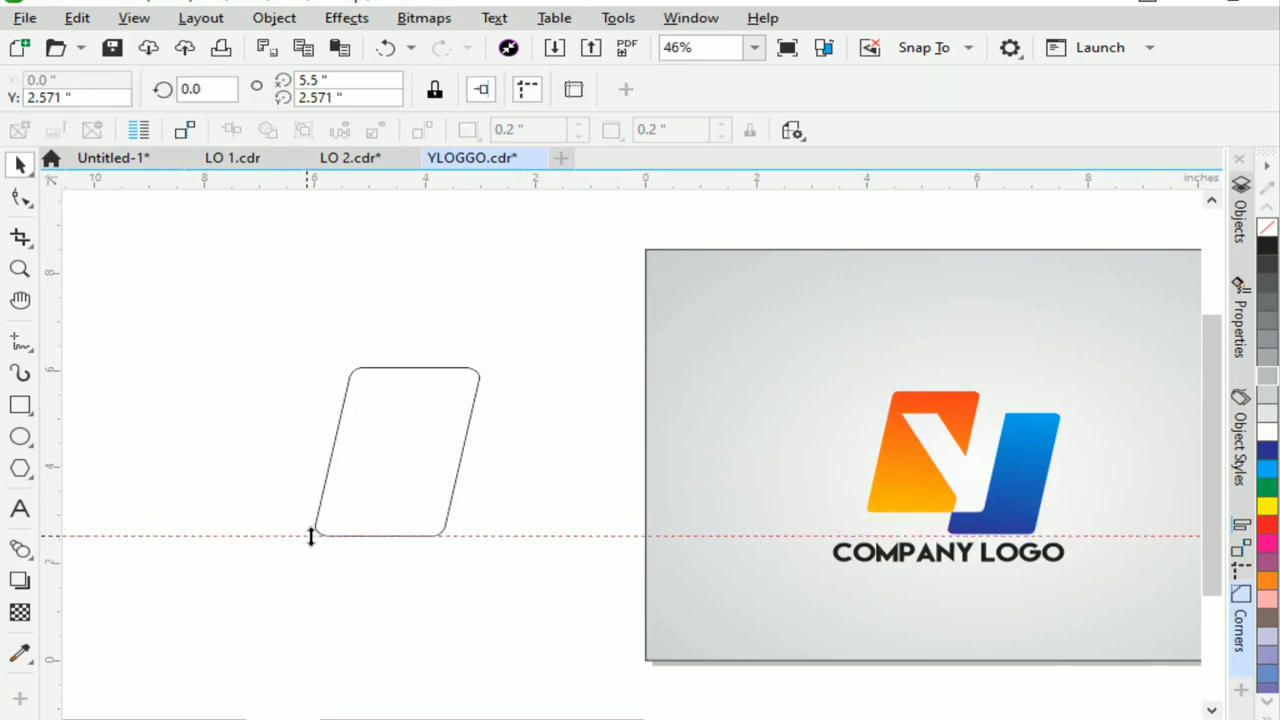
left_click_drag(311, 533, 320, 510)
Duplicate the parallelogram to its left, setting the copy against the original's slanted side with its base on the guideline.
left_click(389, 483)
mouse_move(389, 483)
left_mouse_down()
mouse_move(242, 437)
mouse_move(237, 512)
mouse_move(249, 512)
mouse_move(238, 528)
mouse_move(217, 526)
mouse_move(237, 511)
left_mouse_up()
right_click(242, 437)
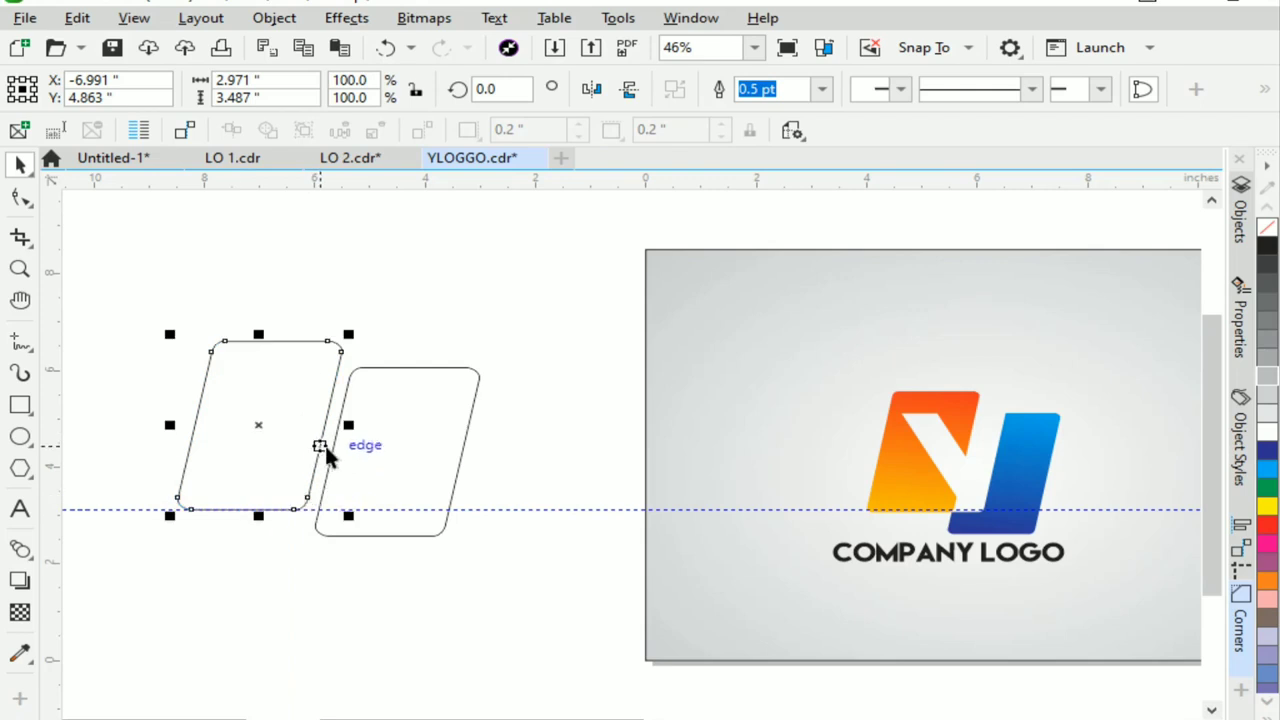
left_click_drag(323, 448, 338, 457)
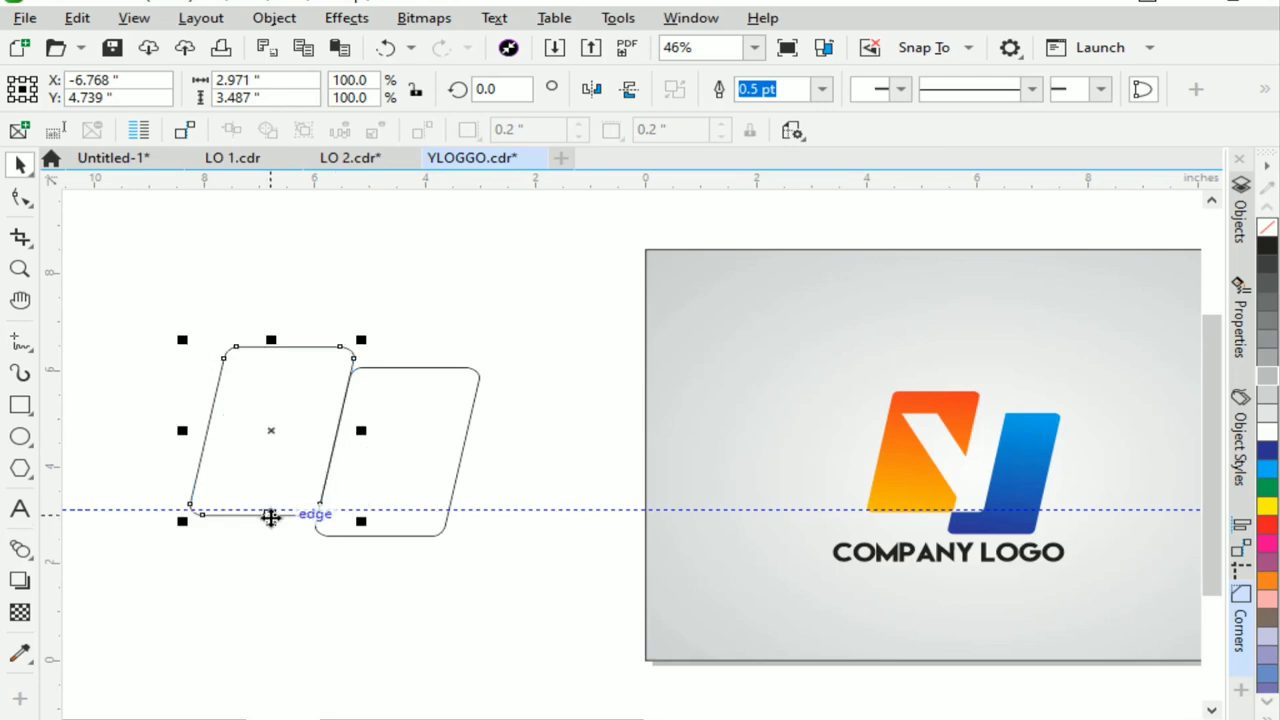
left_click_drag(270, 516, 274, 510)
left_click(437, 605)
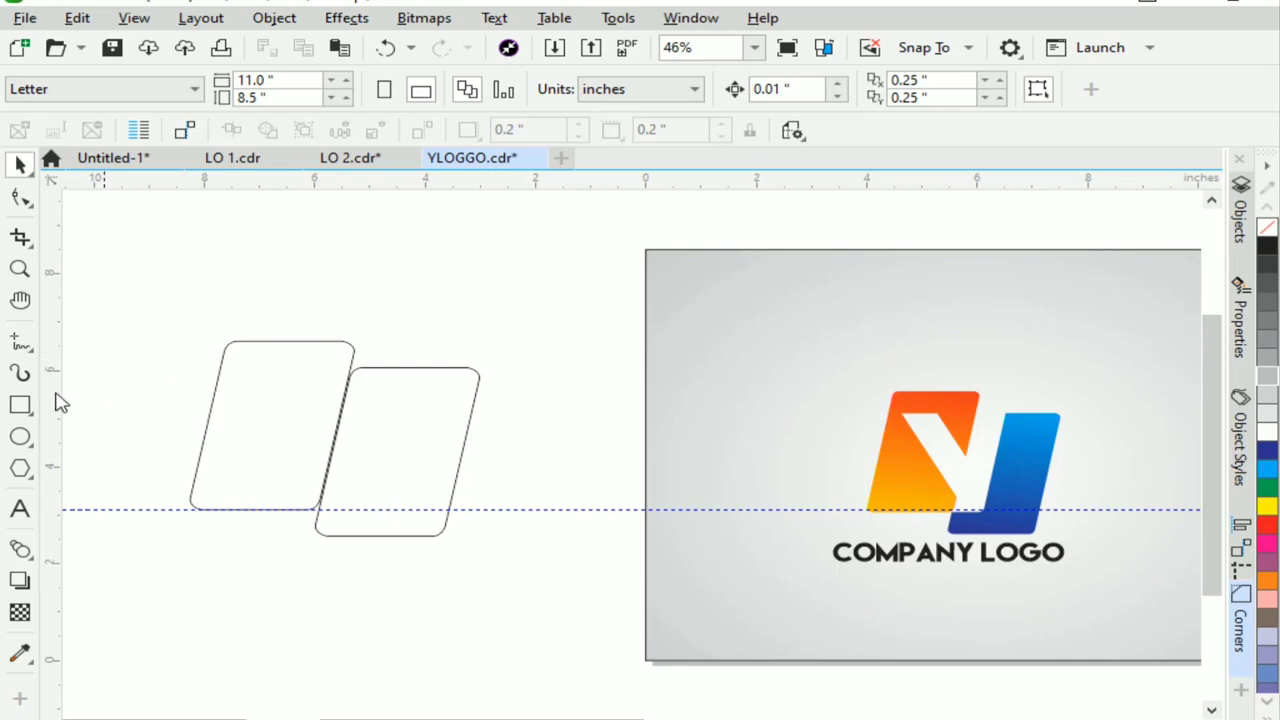
Draw a narrow upright rectangle about 0.84 by 3.09 inches between the parallelograms and the page.
left_click(20, 404)
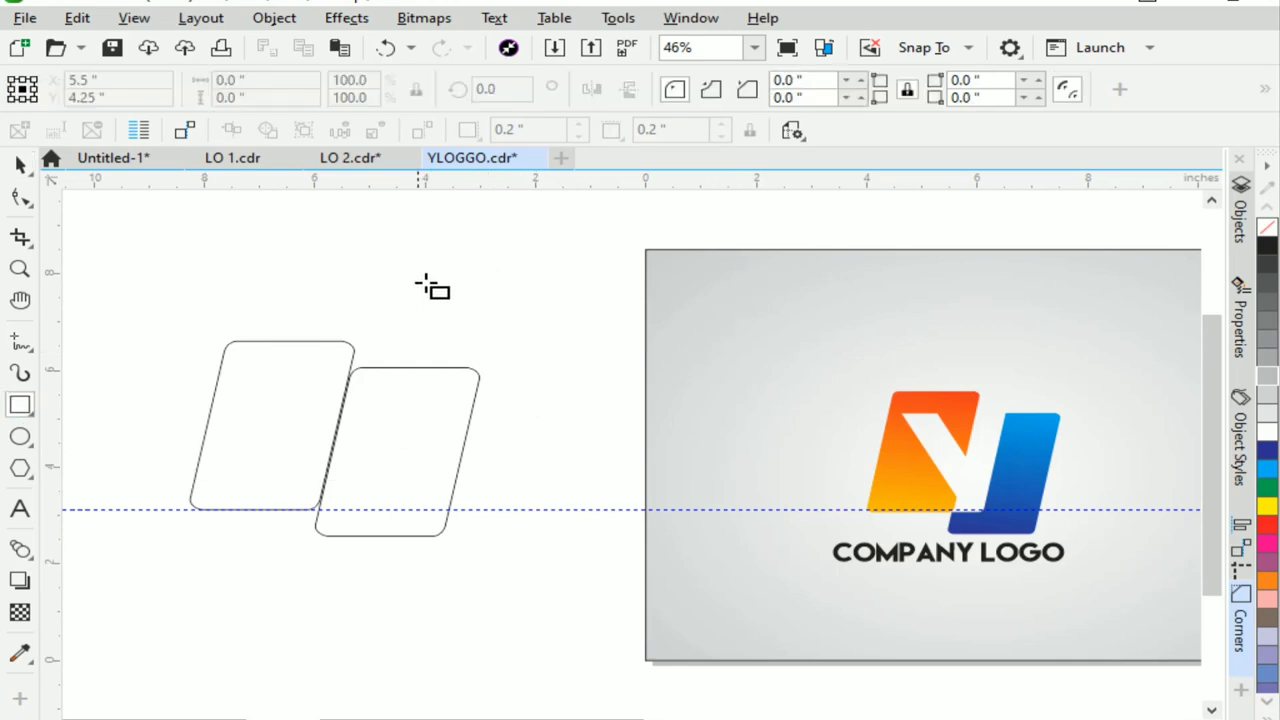
left_click_drag(433, 263, 490, 379)
left_click(20, 164)
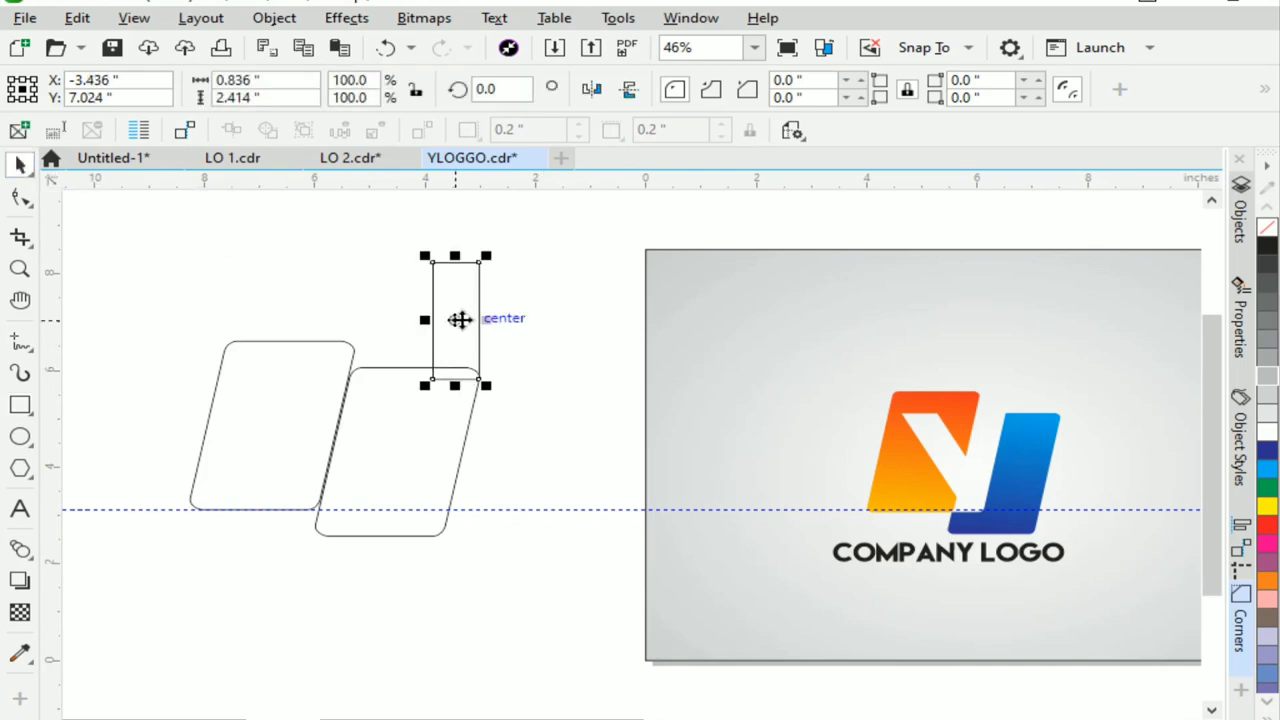
left_click_drag(459, 319, 565, 366)
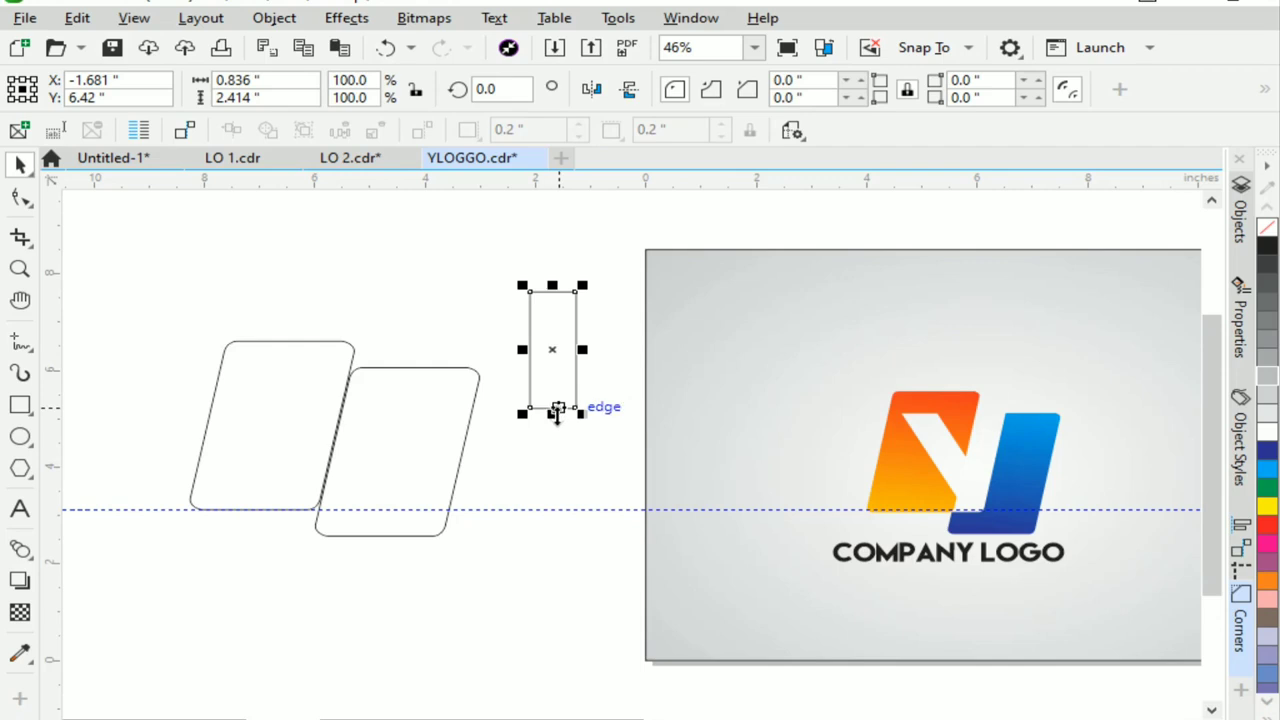
left_click_drag(557, 410, 571, 446)
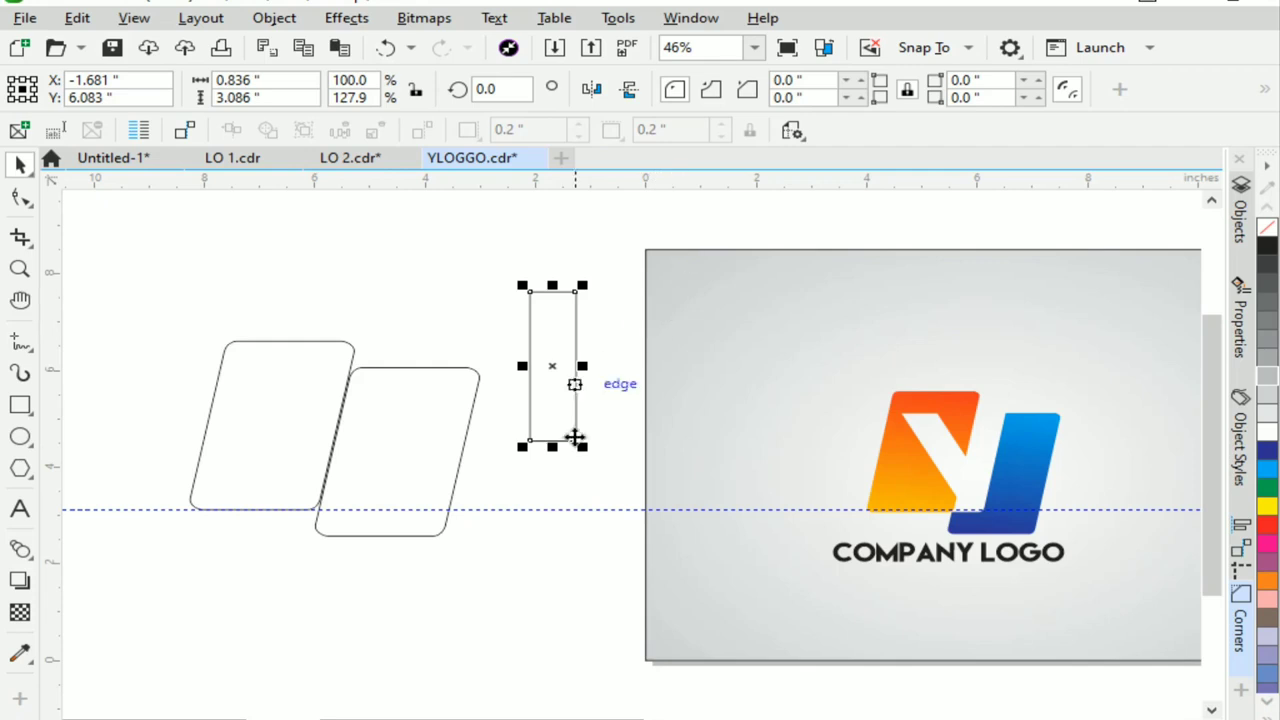
left_click(553, 540)
Duplicate the left parallelogram about 0.8 inches horizontally to the right so the copy overlaps the right parallelogram.
left_click(280, 475)
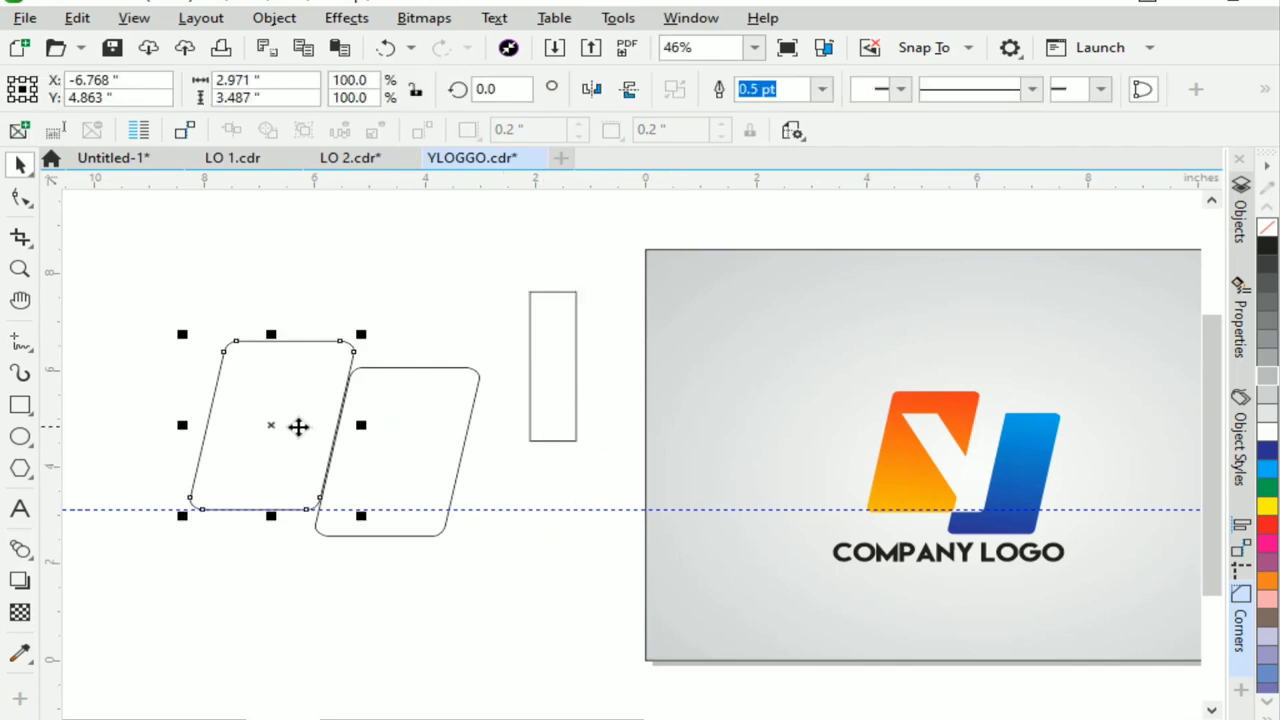
left_click_drag(277, 426, 318, 443)
key("ctrl+z")
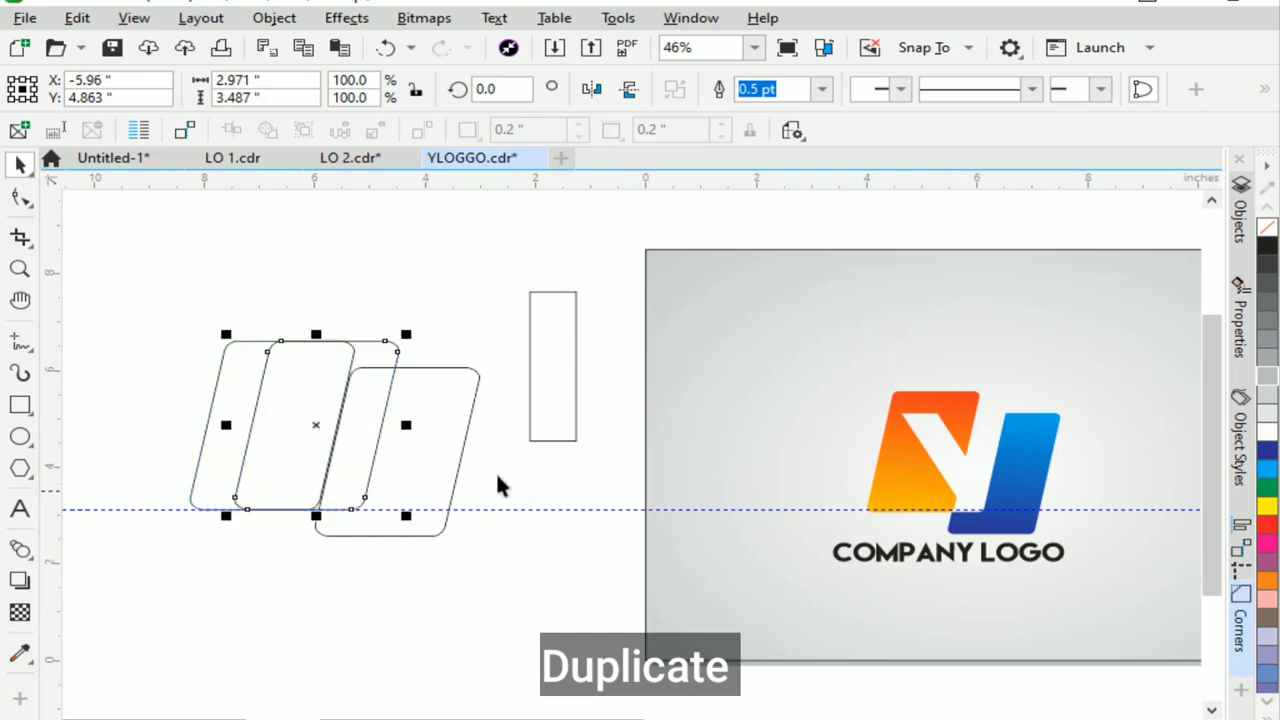
Trim the right parallelogram with the overlapping copy, and delete the copy.
left_click(444, 424, "shift")
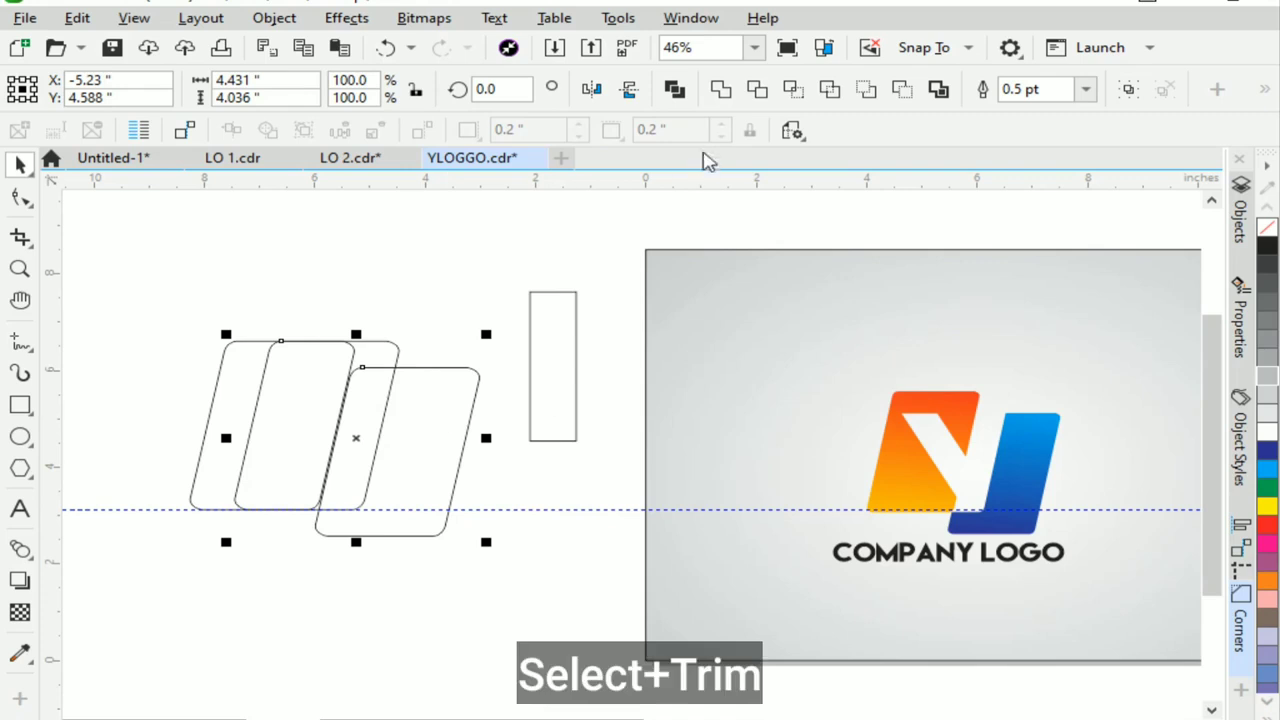
left_click(757, 89)
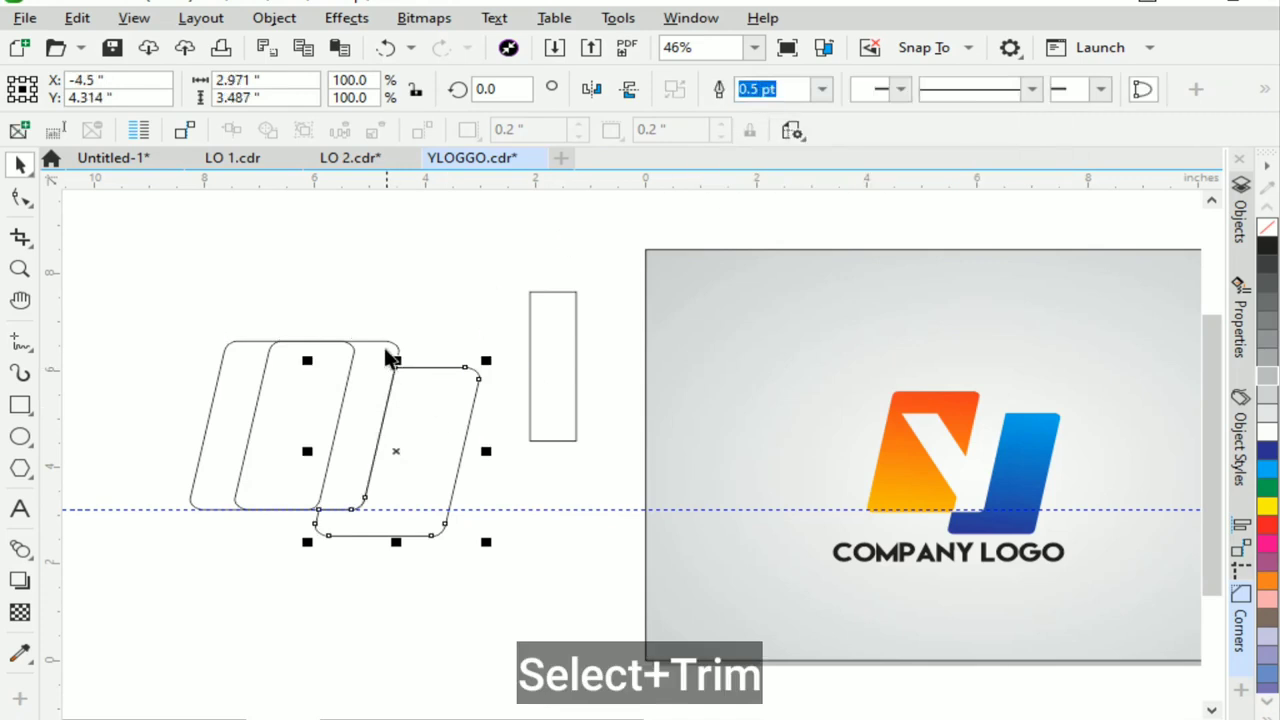
left_click(392, 352)
key("Delete")
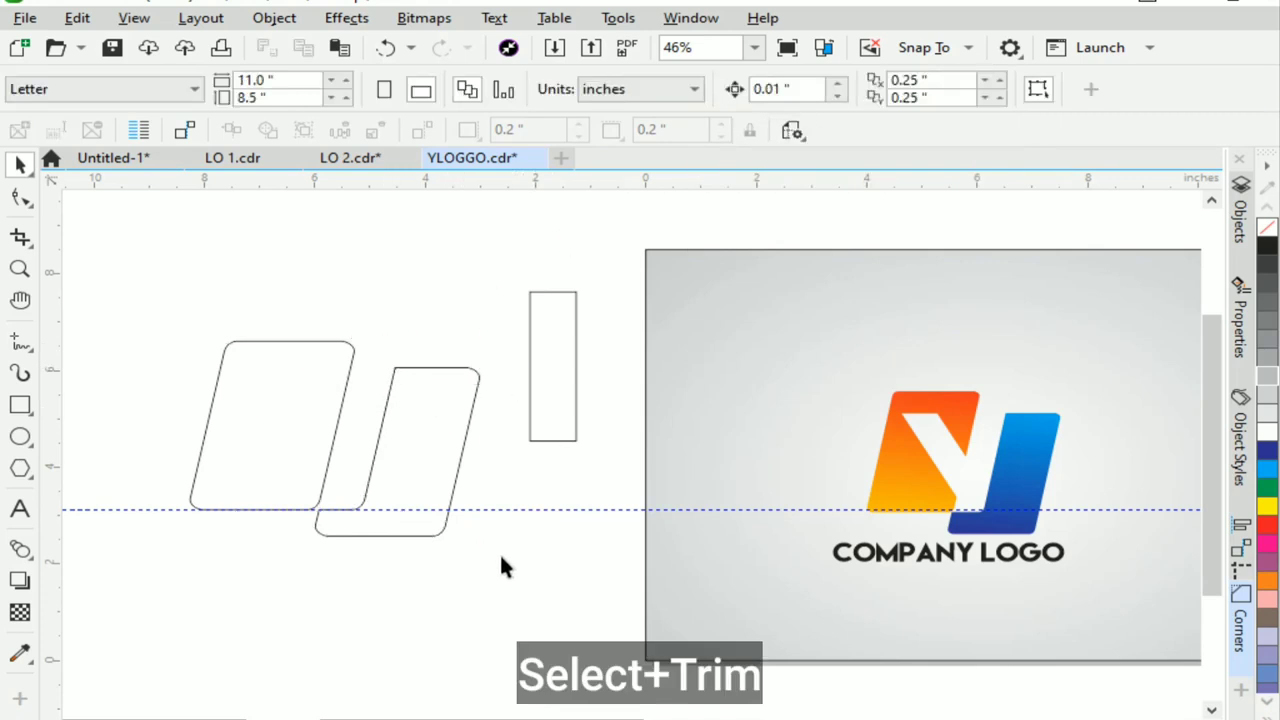
Lengthen the narrow rectangle downward to a height of about 3.52 inches.
left_click(542, 384)
left_click_drag(552, 446, 552, 467)
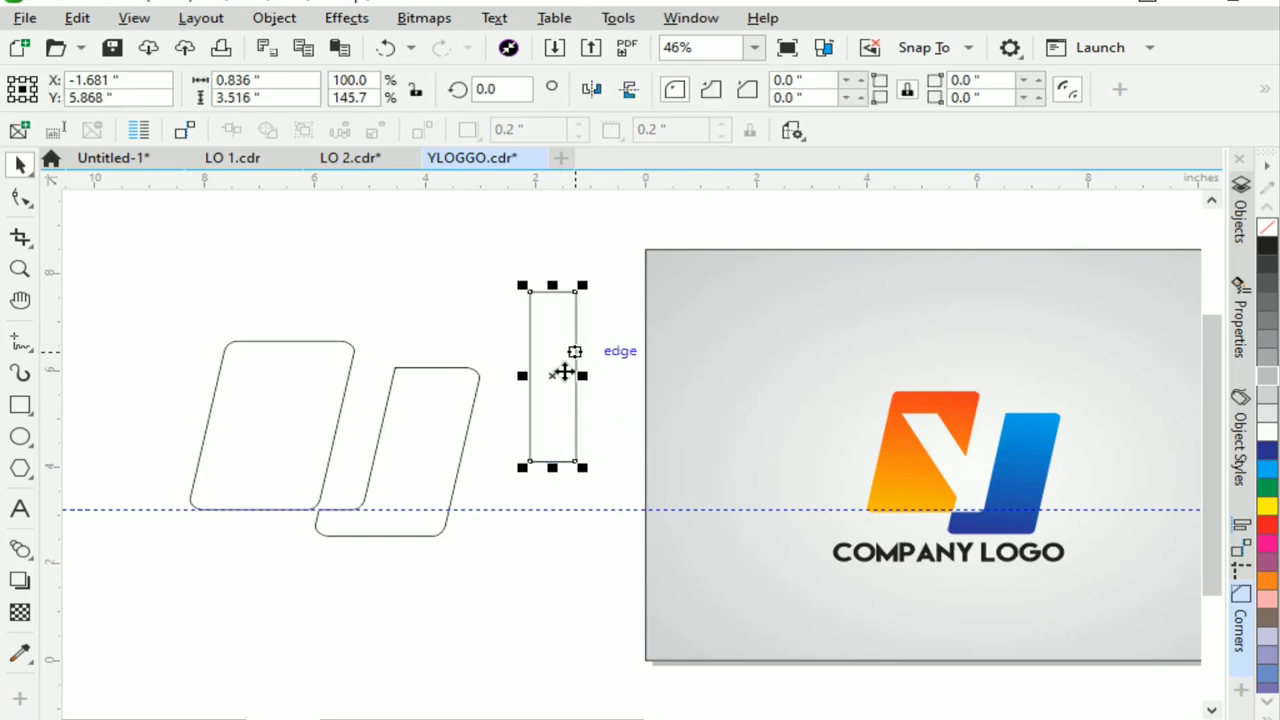
left_click_drag(581, 375, 593, 431)
left_click(587, 404)
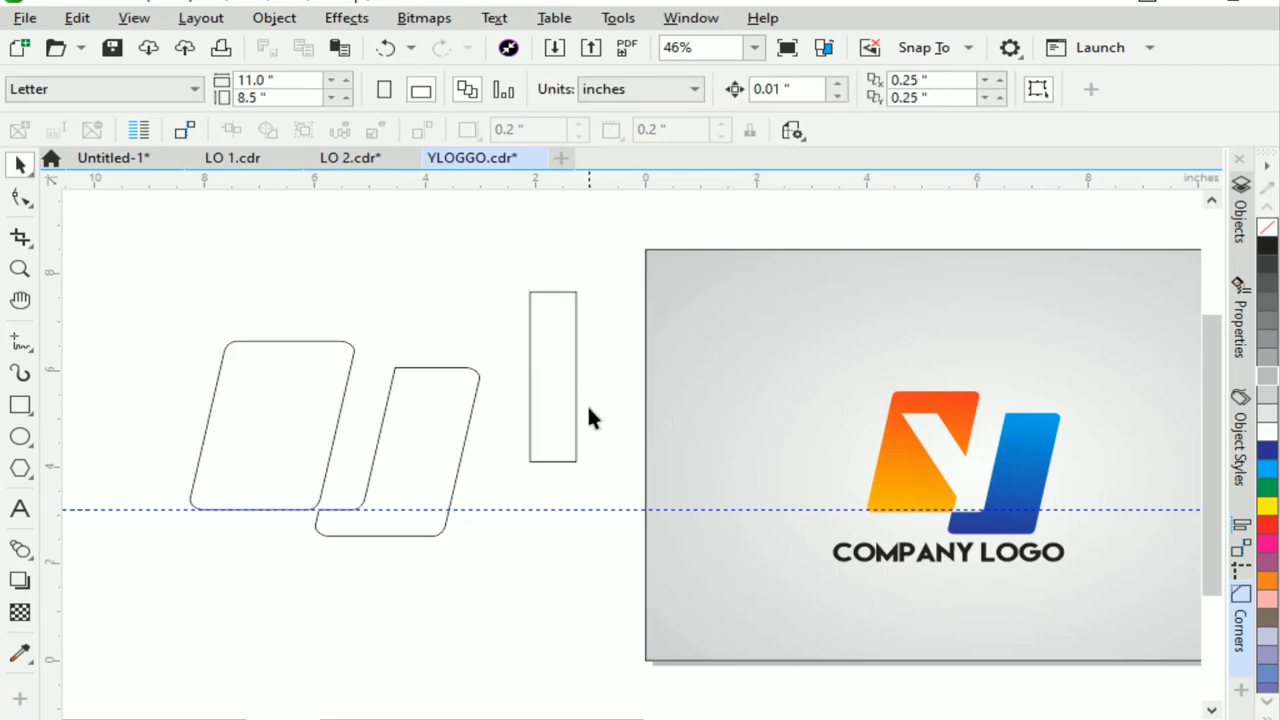
Rotate the narrow rectangle 30 degrees counterclockwise.
left_click(574, 386)
left_click(553, 378)
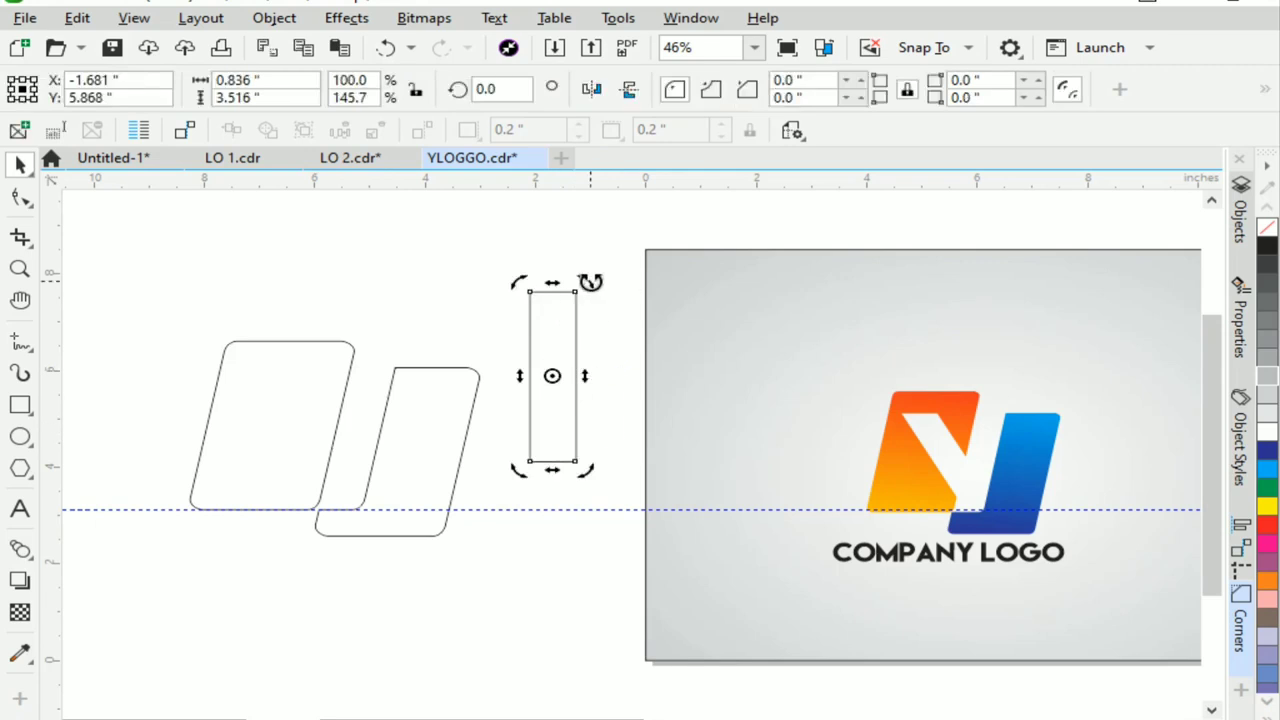
left_click_drag(586, 281, 537, 286)
left_click(591, 337)
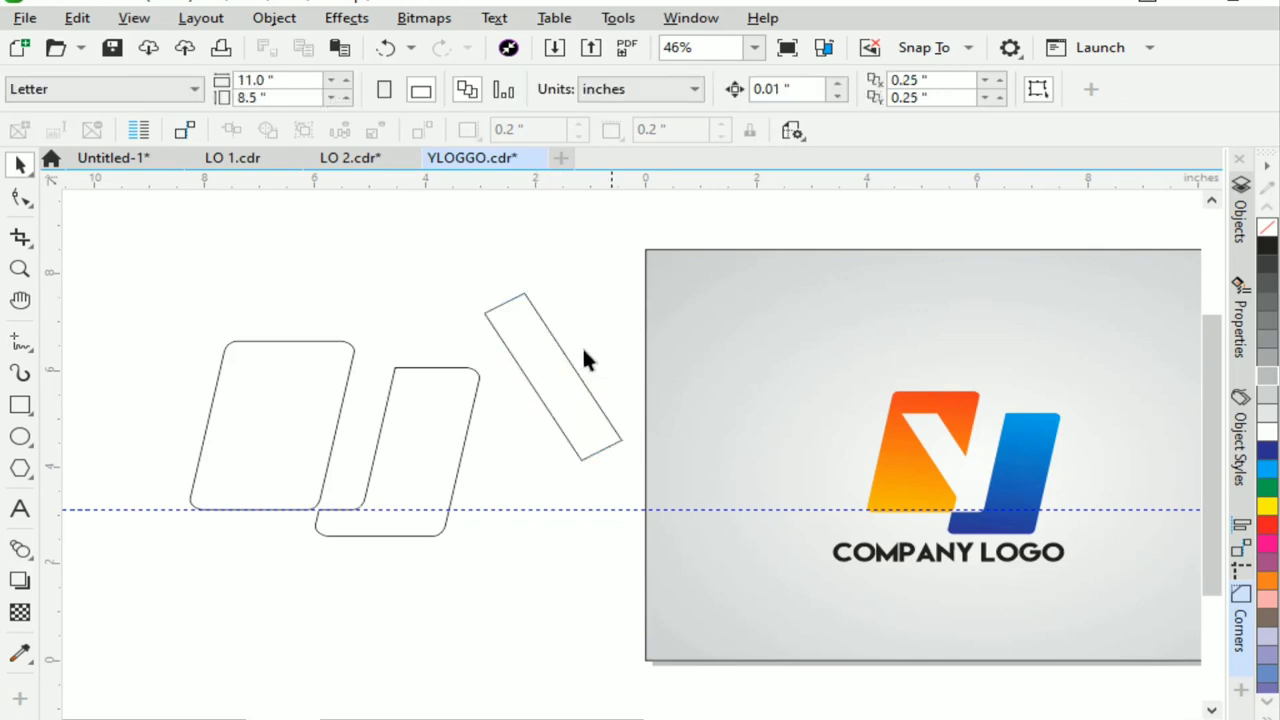
left_click(552, 398)
left_click(177, 259)
Draw a horizontal rectangle about 2.92 by 1.45 inches covering the upper end of the tilted bar.
left_click(20, 404)
left_click_drag(433, 251, 595, 321)
left_click(20, 165)
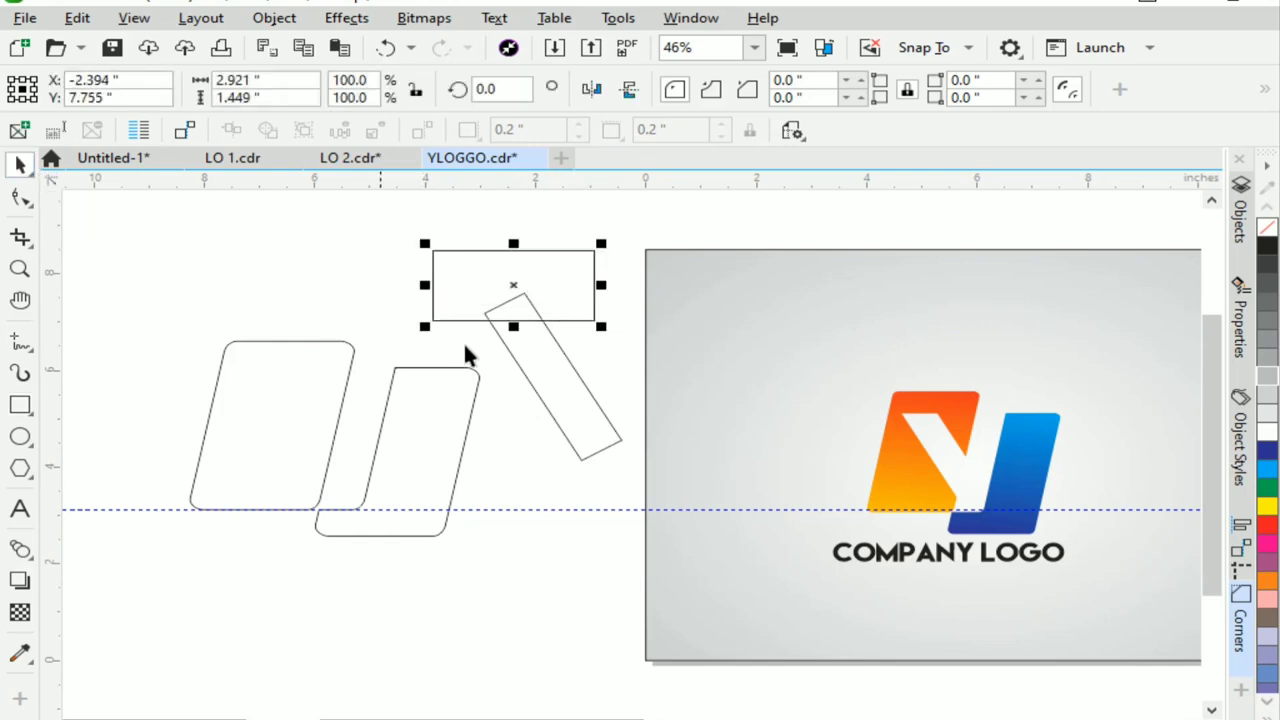
Trim the tilted bar's upper end flat with the horizontal rectangle, and delete that rectangle.
left_click(528, 372, "shift")
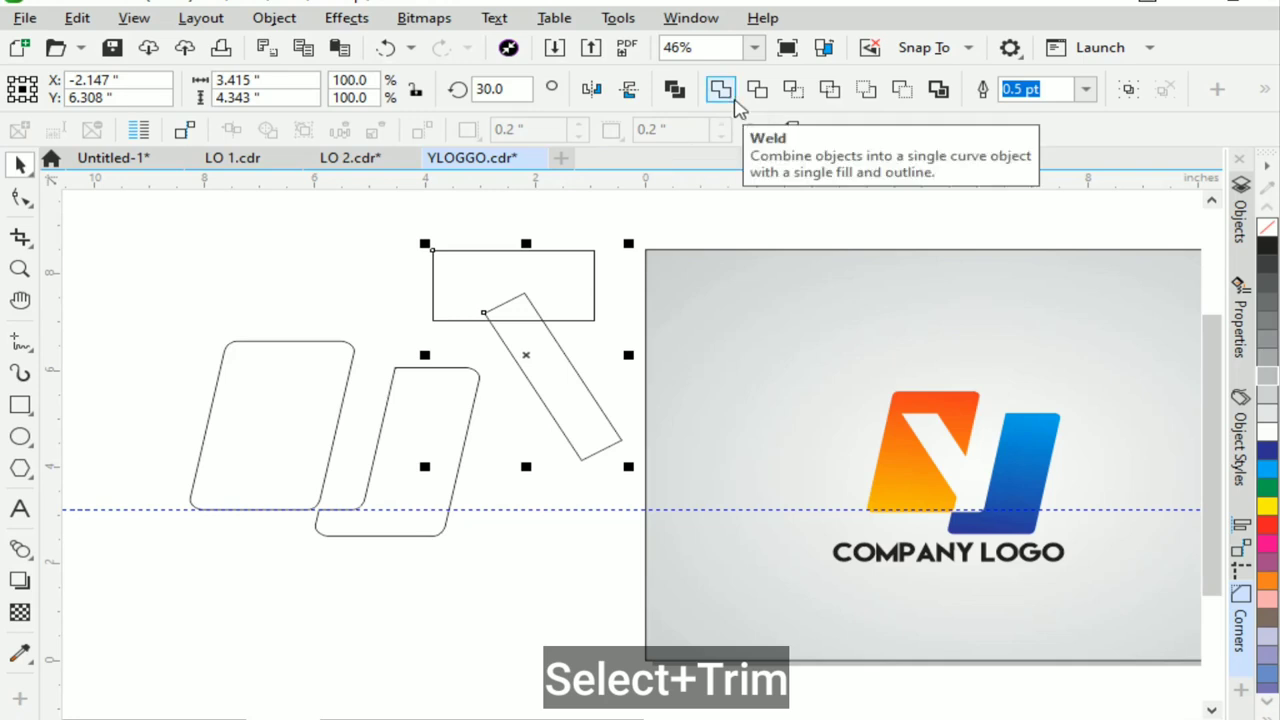
left_click(757, 89)
left_click(595, 285)
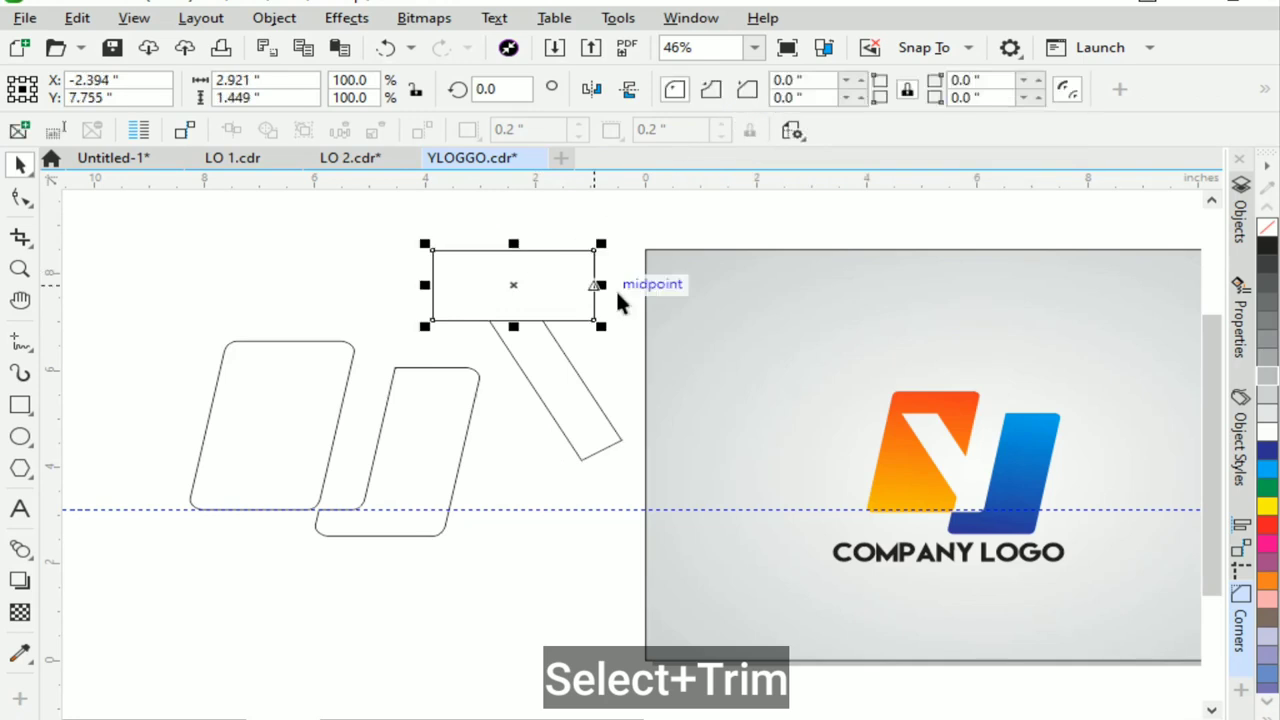
key("Delete")
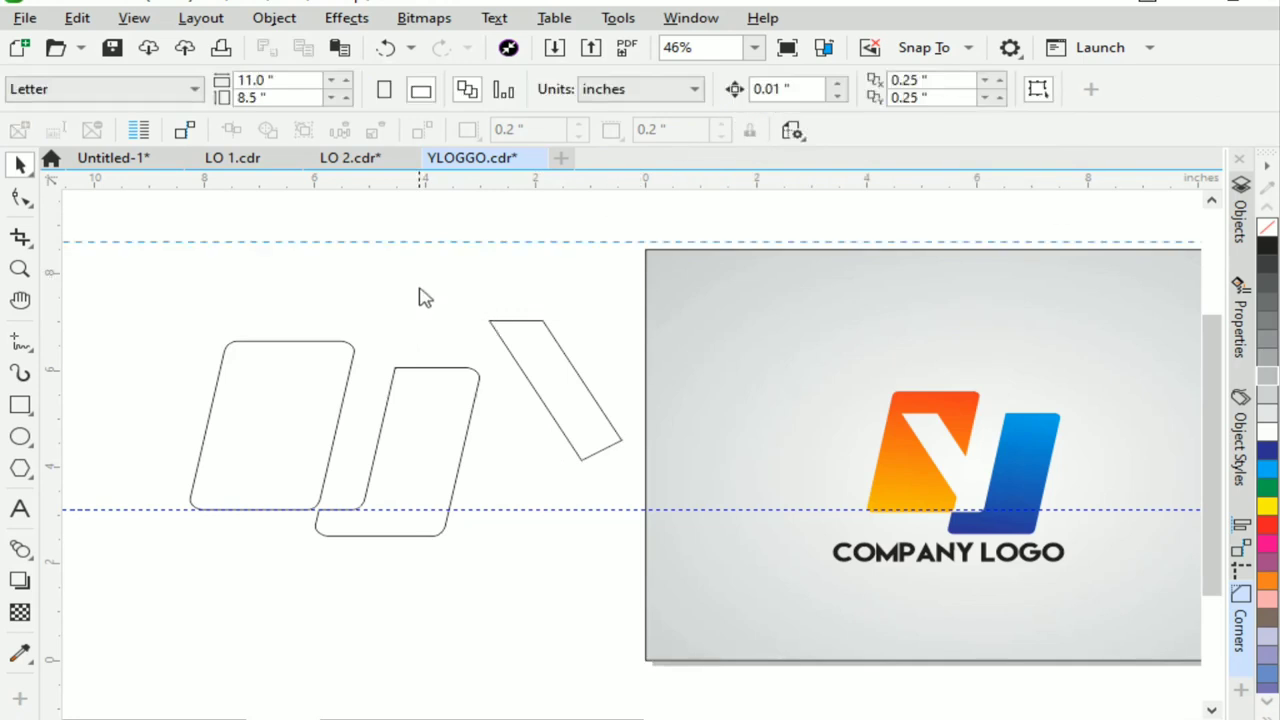
Align a horizontal guideline with the right shape's top edge and move the tilted bar over the left parallelogram, its flat top on the guideline.
left_click_drag(420, 297, 400, 368)
left_click(522, 297)
left_click_drag(523, 324, 278, 372)
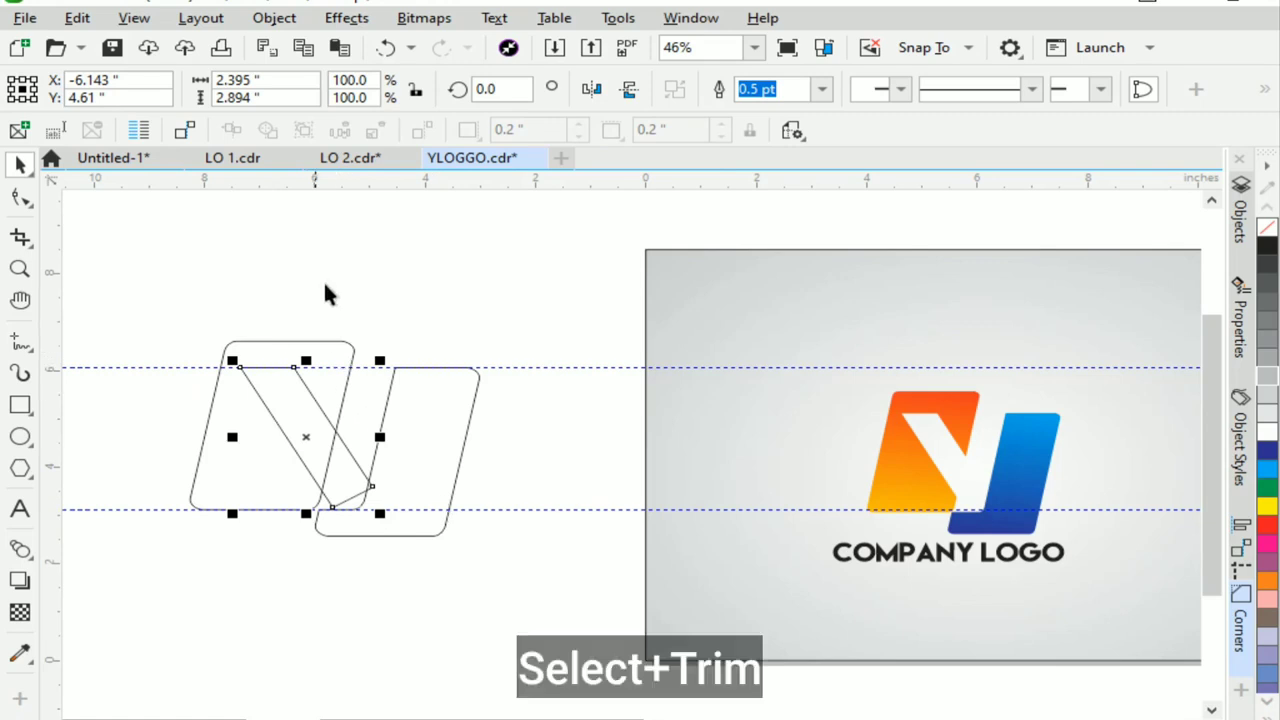
Trim the left parallelogram with the tilted bar, and delete the bar.
left_click(319, 343, "shift")
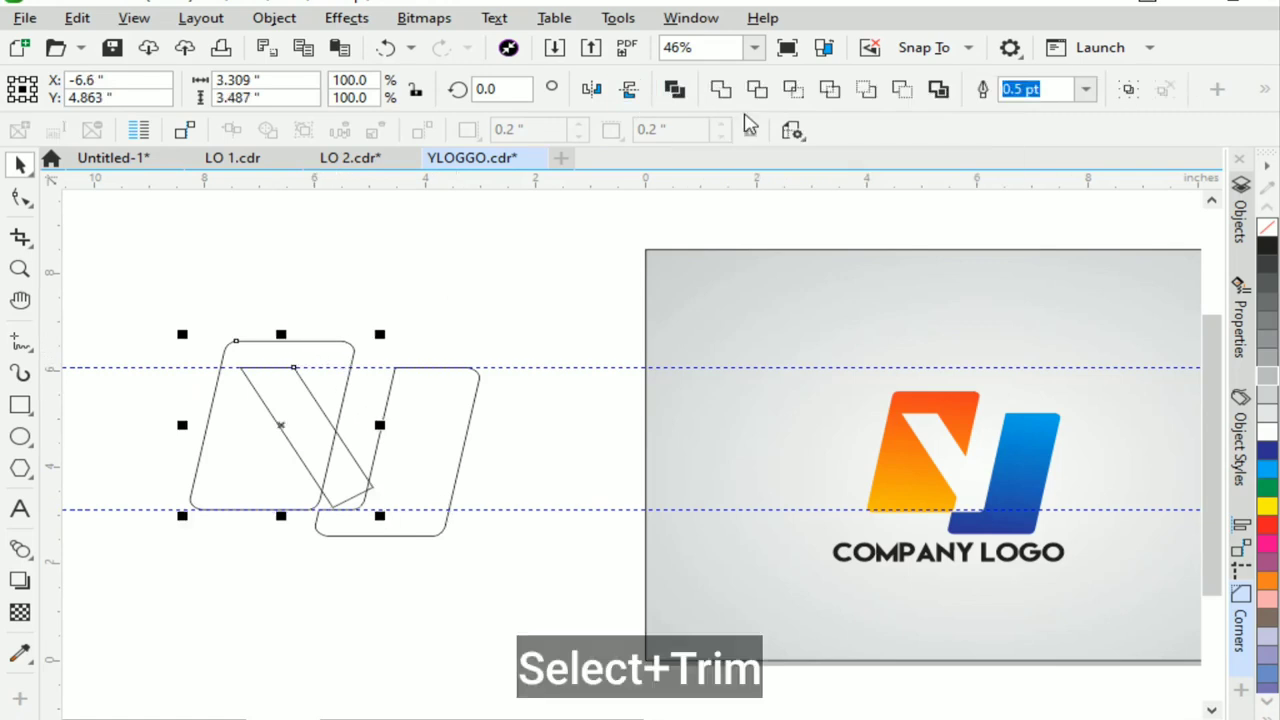
left_click(757, 89)
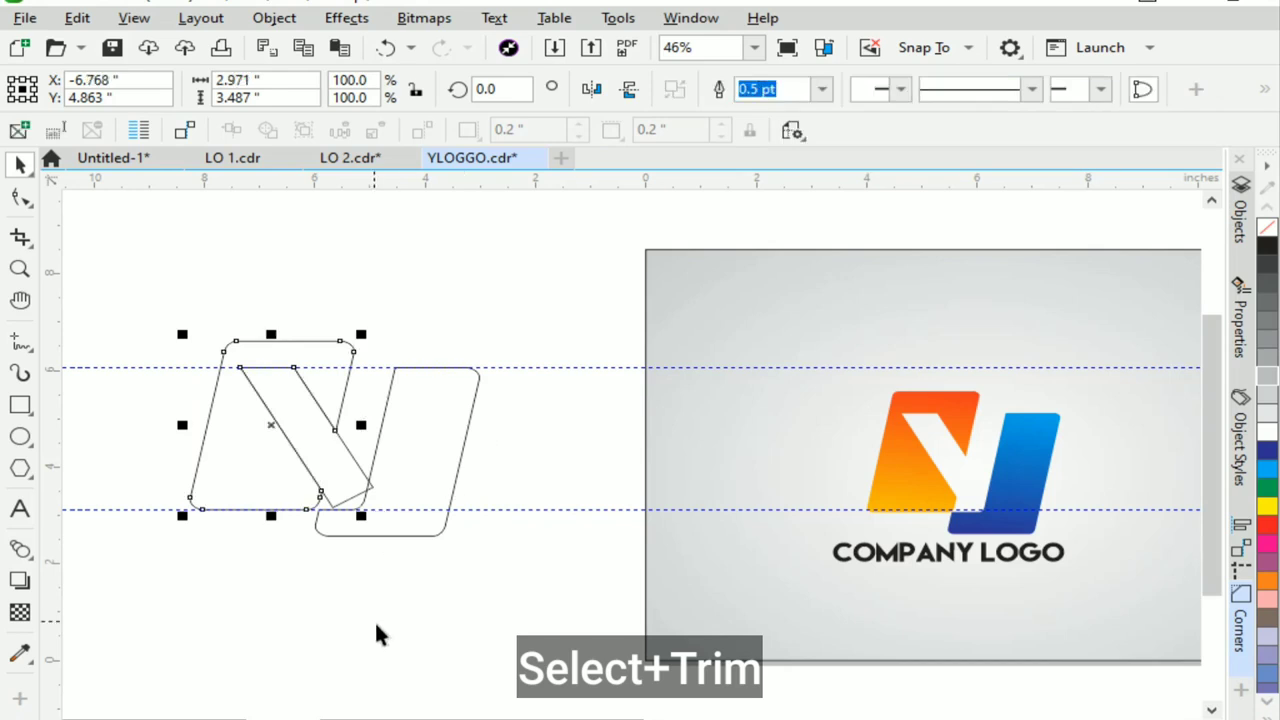
left_click(378, 633)
left_click(357, 486)
key("Delete")
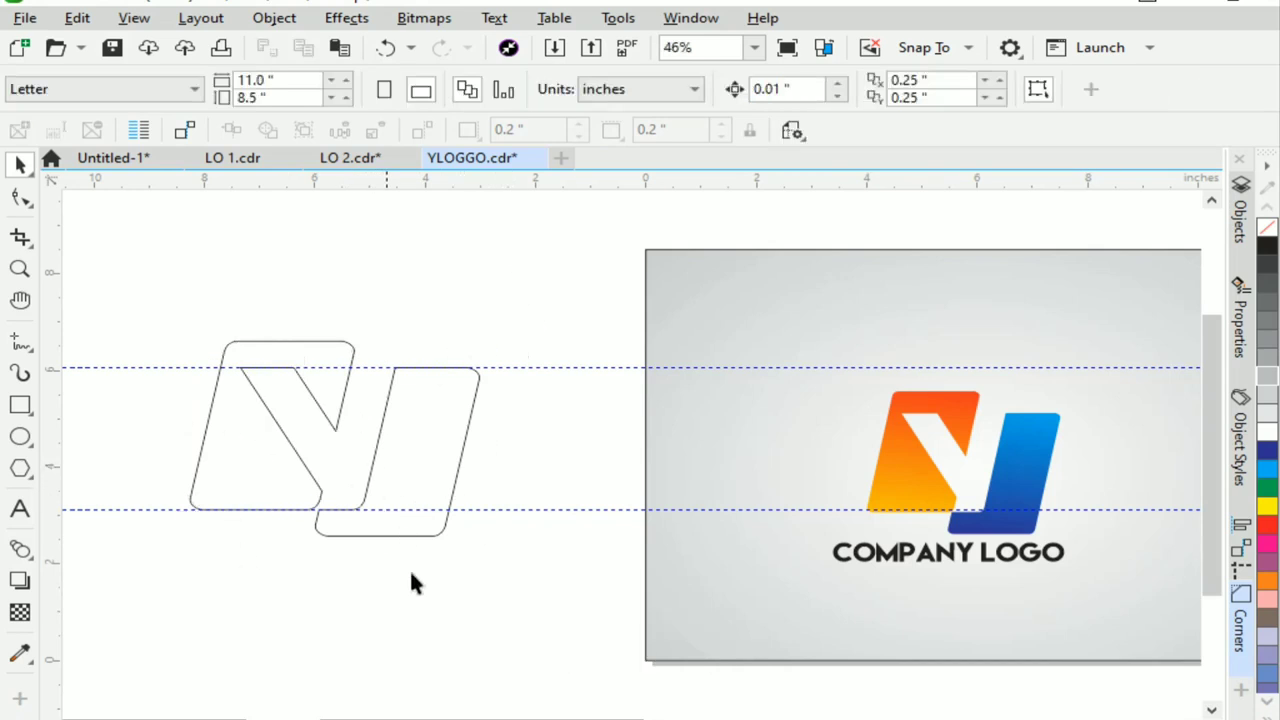
Nudge the left Y-shaped piece about 0.07 inches to the right, toward the J-shaped piece.
left_click(250, 447)
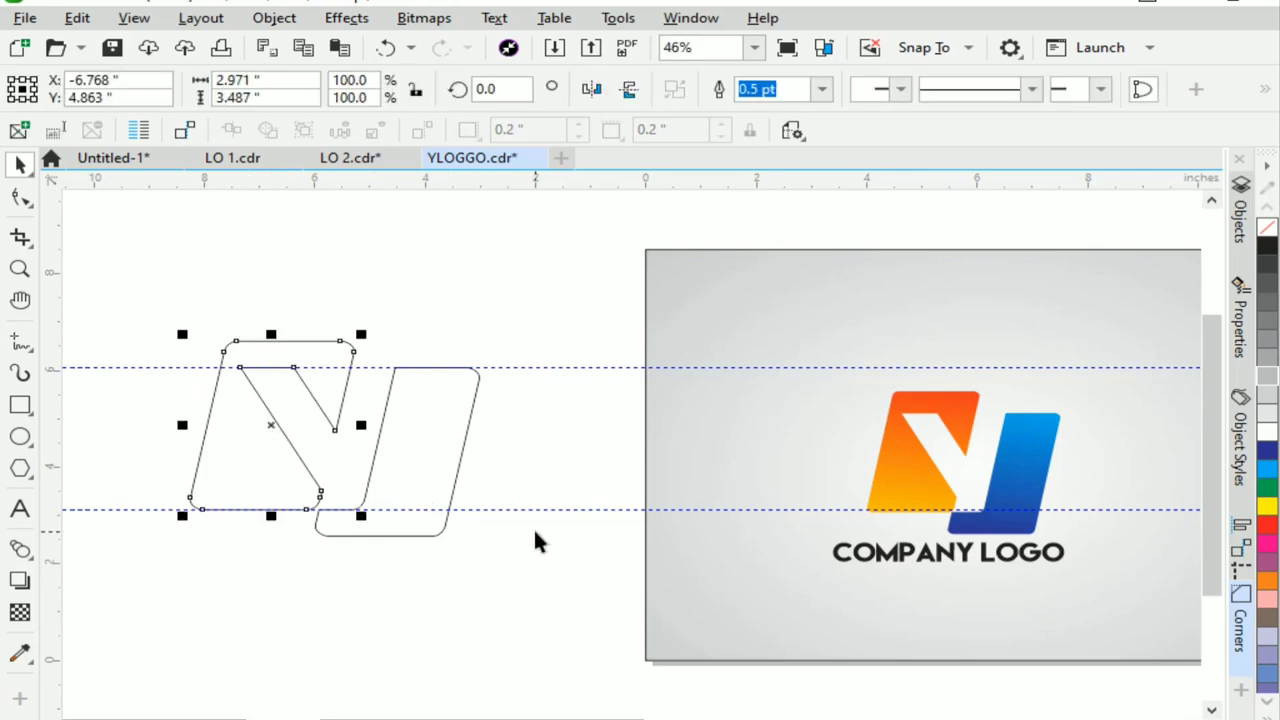
key("Right")
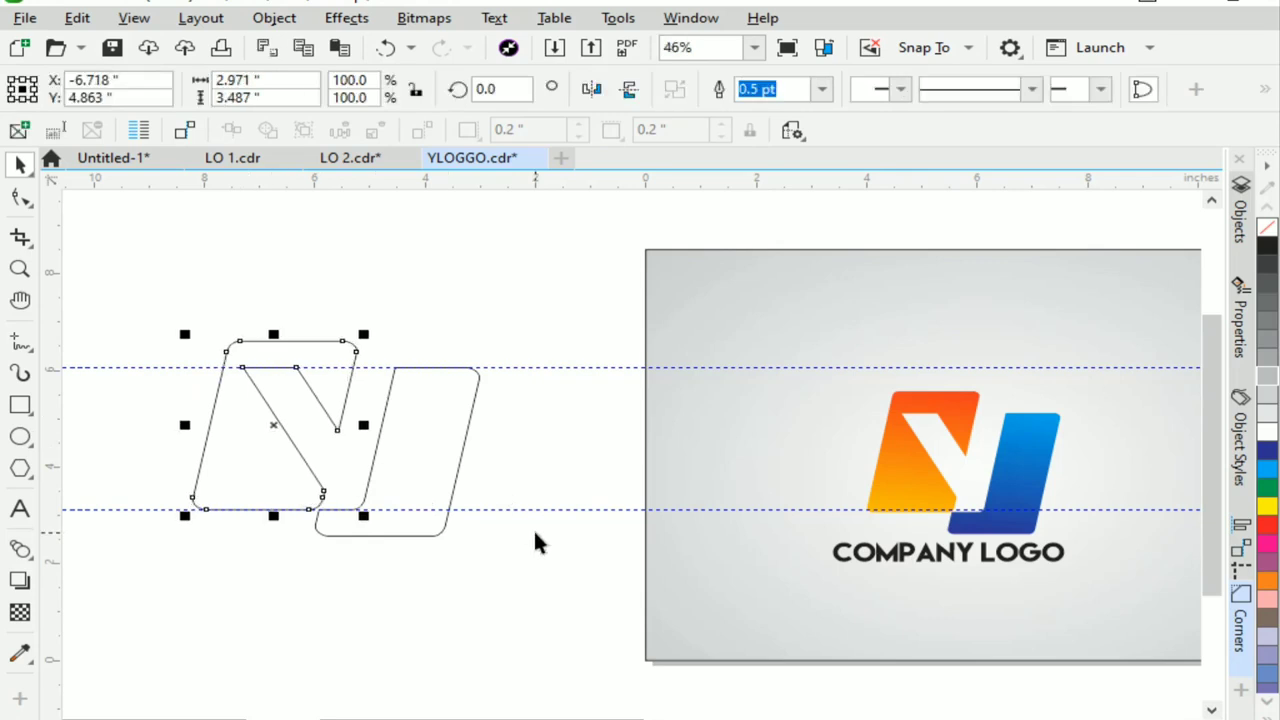
key("Right")
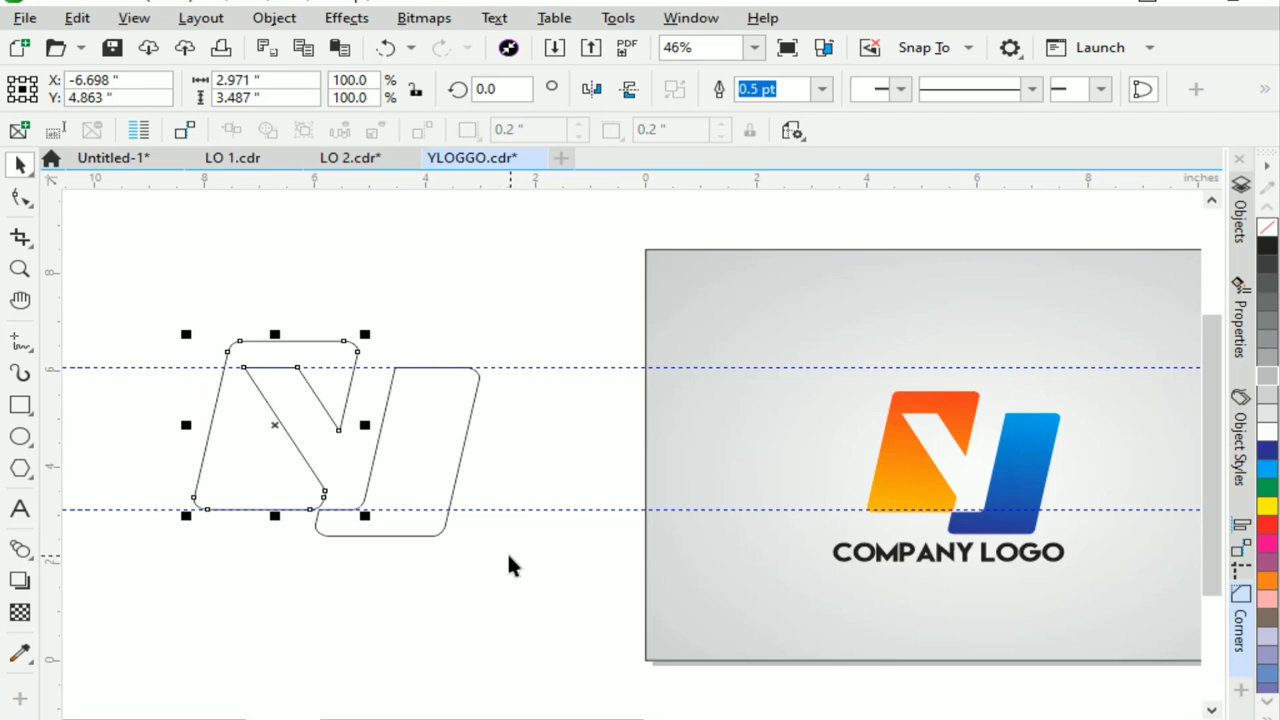
left_click(394, 577)
Fill the left shape with a linear gradient from red above to yellow below, extending the red start point further above the shape.
left_click(246, 428)
left_click(20, 710)
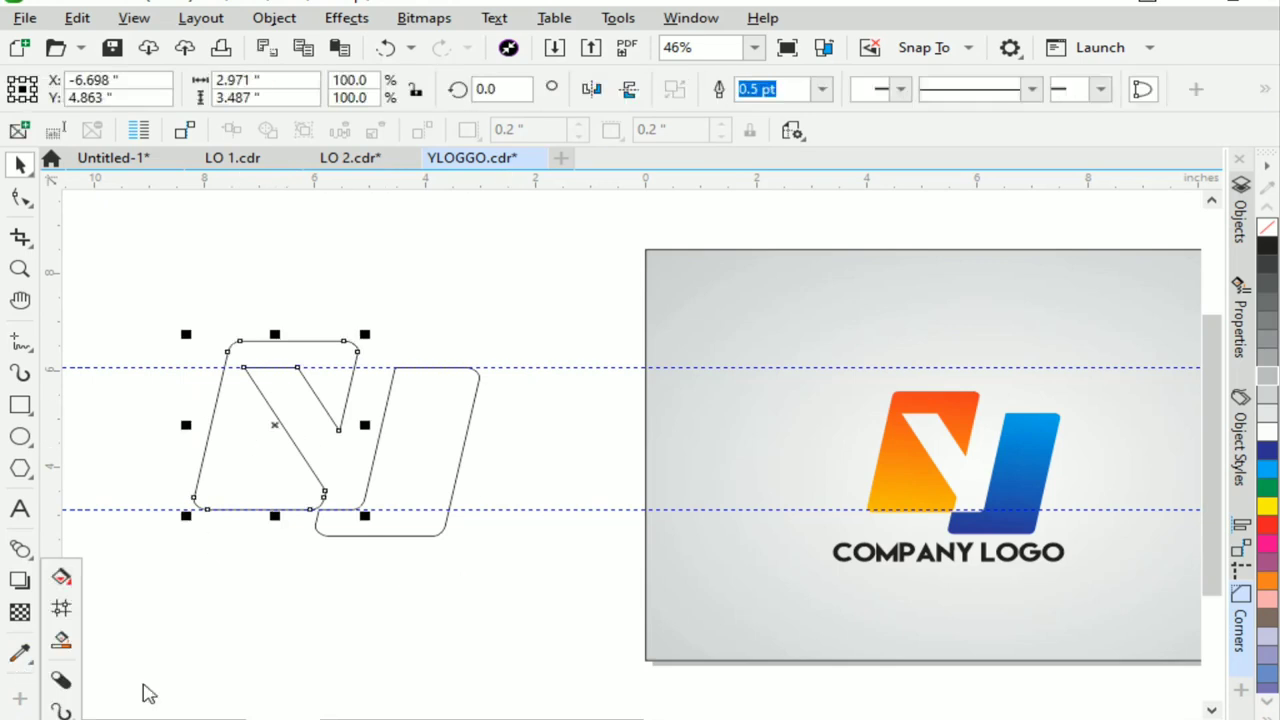
left_click(61, 577)
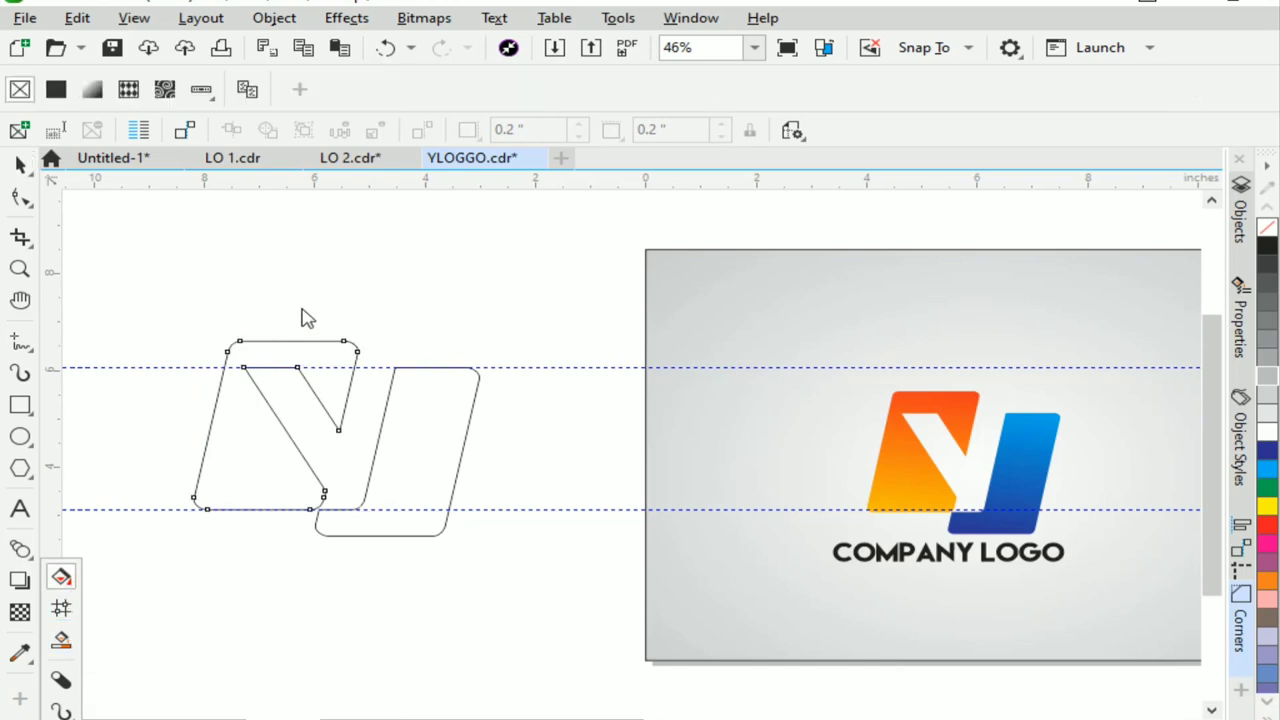
left_click_drag(277, 321, 257, 582)
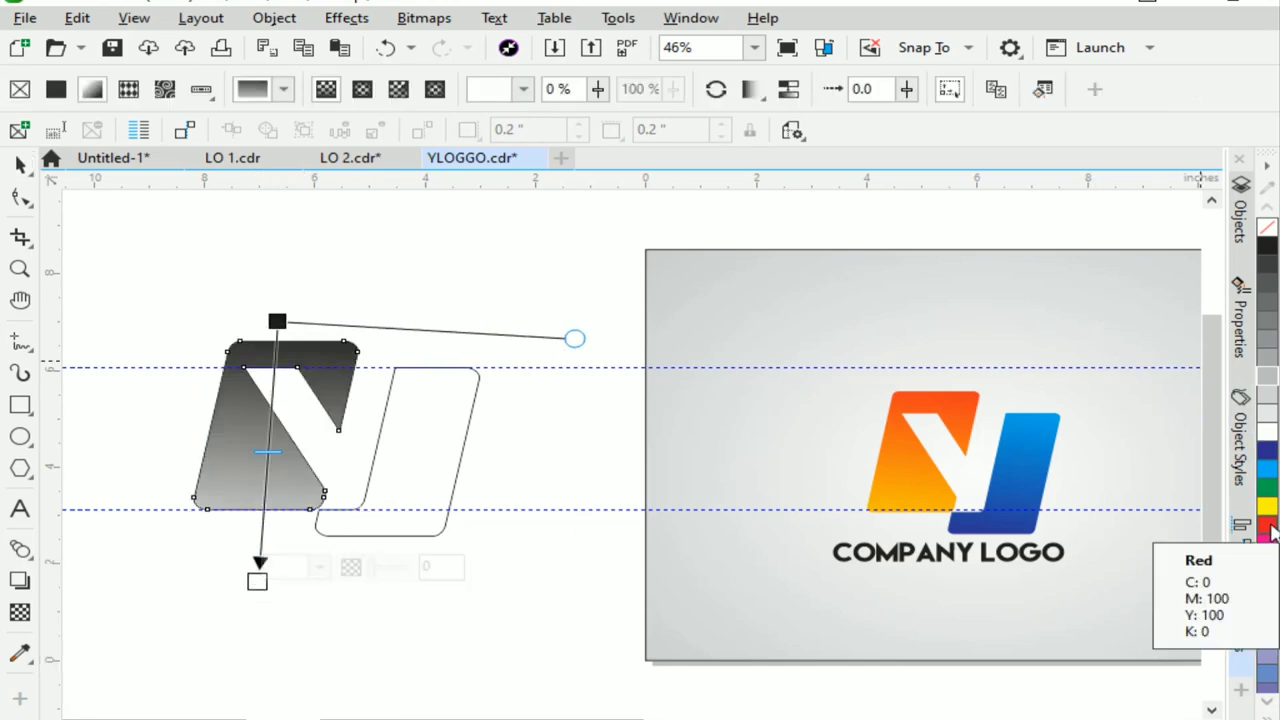
left_click_drag(1267, 524, 276, 320)
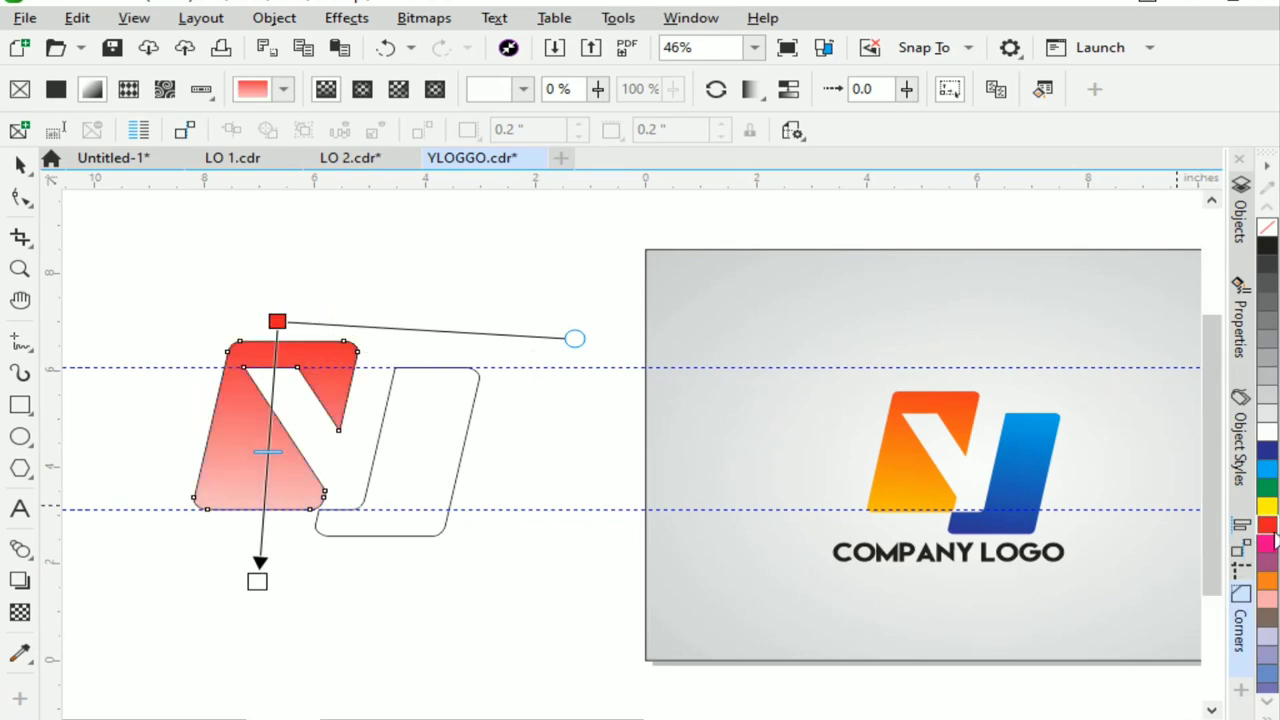
left_click_drag(1267, 505, 258, 584)
left_click_drag(277, 320, 286, 276)
Fill the right J-shaped piece with a linear gradient from dark blue at its base to light blue at its top.
left_click(395, 535)
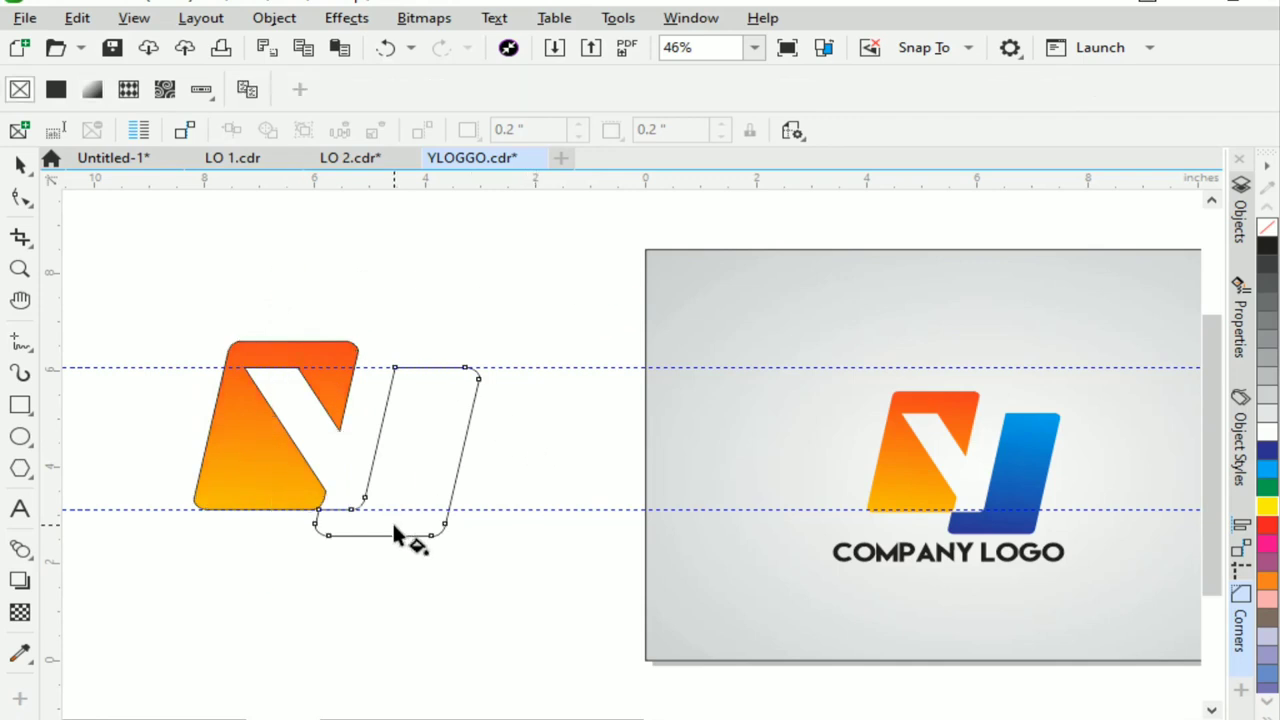
left_click_drag(402, 552, 428, 340)
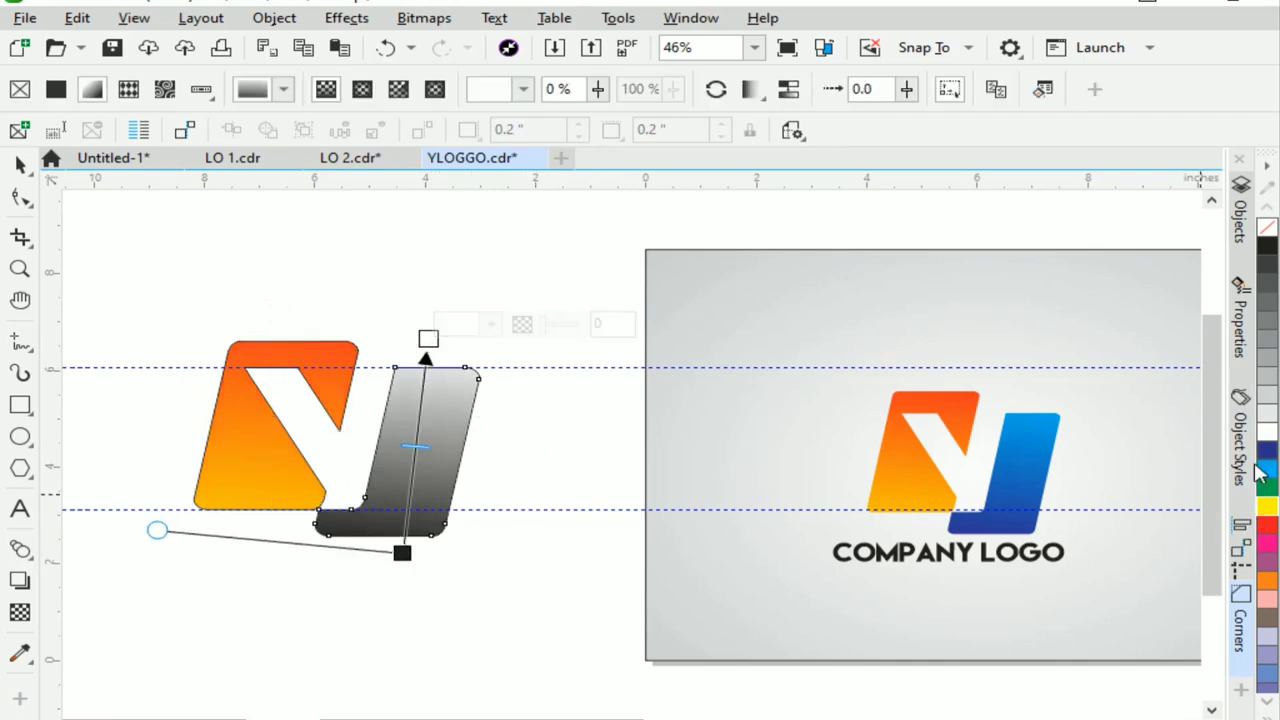
left_click_drag(1260, 472, 400, 558)
left_click_drag(1267, 467, 437, 350)
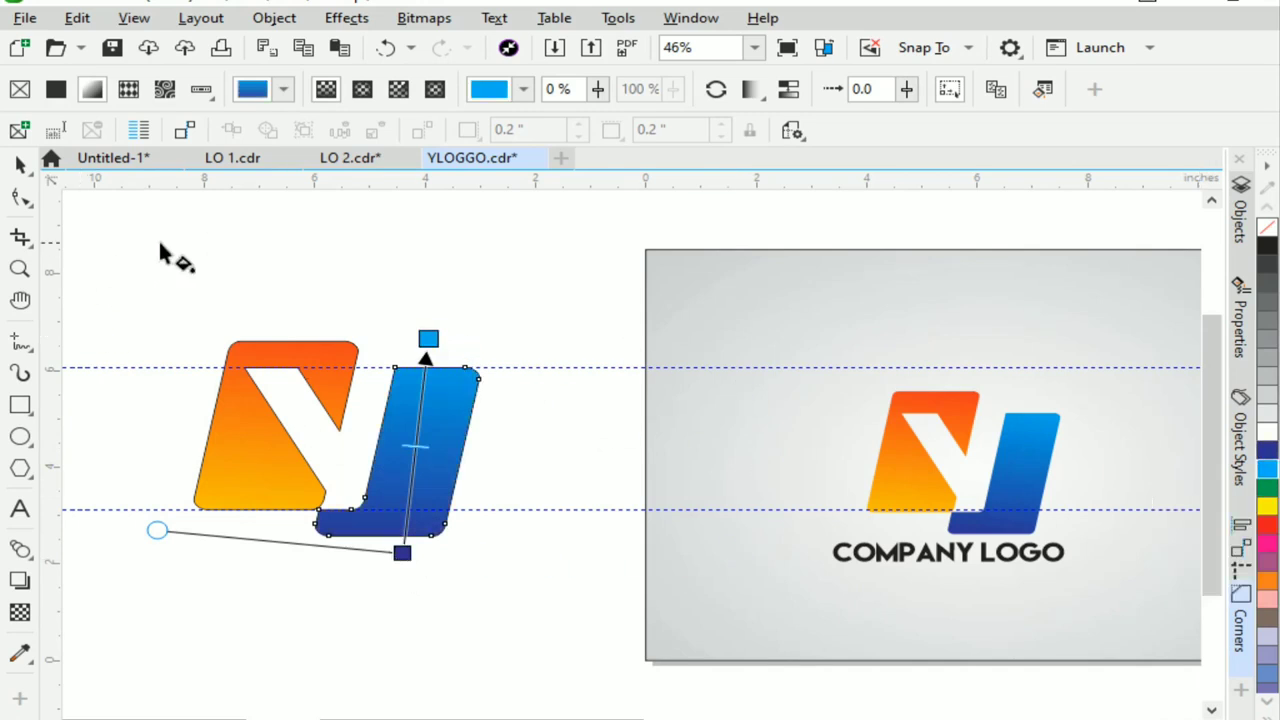
Remove the outlines from both gradient-filled logo shapes.
left_click(20, 164)
left_click(249, 250)
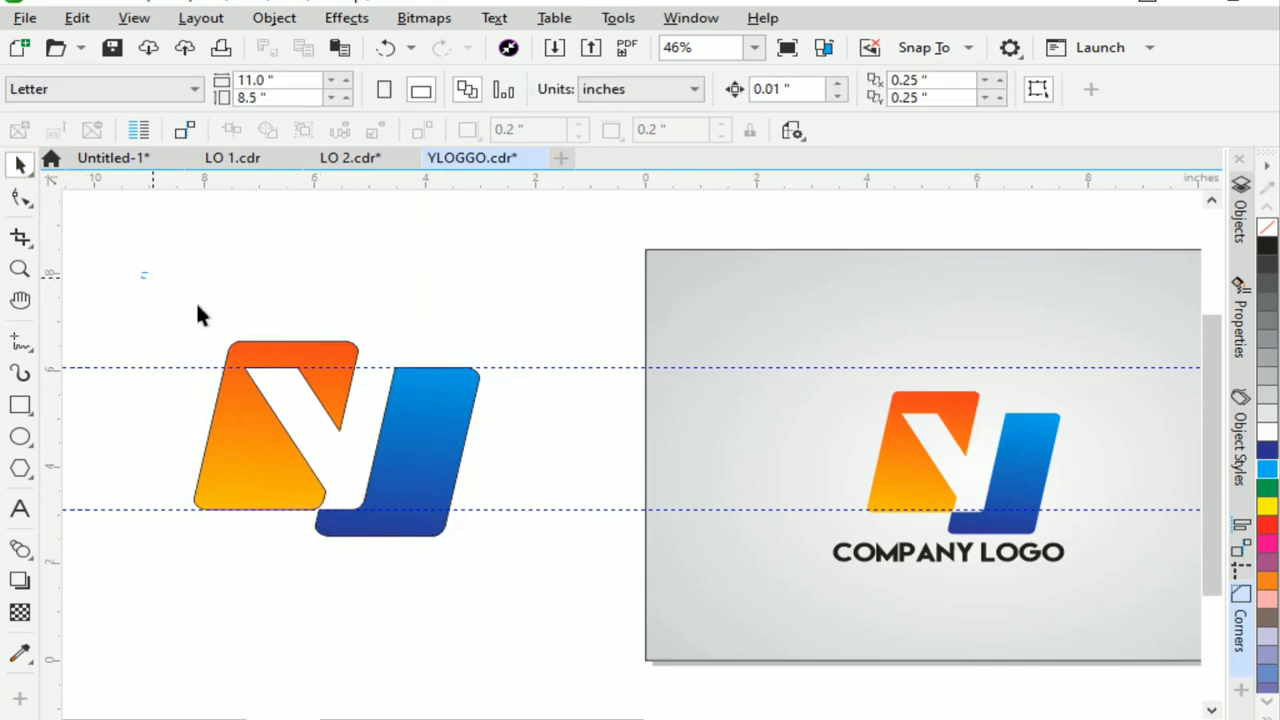
left_click_drag(487, 576, 488, 577)
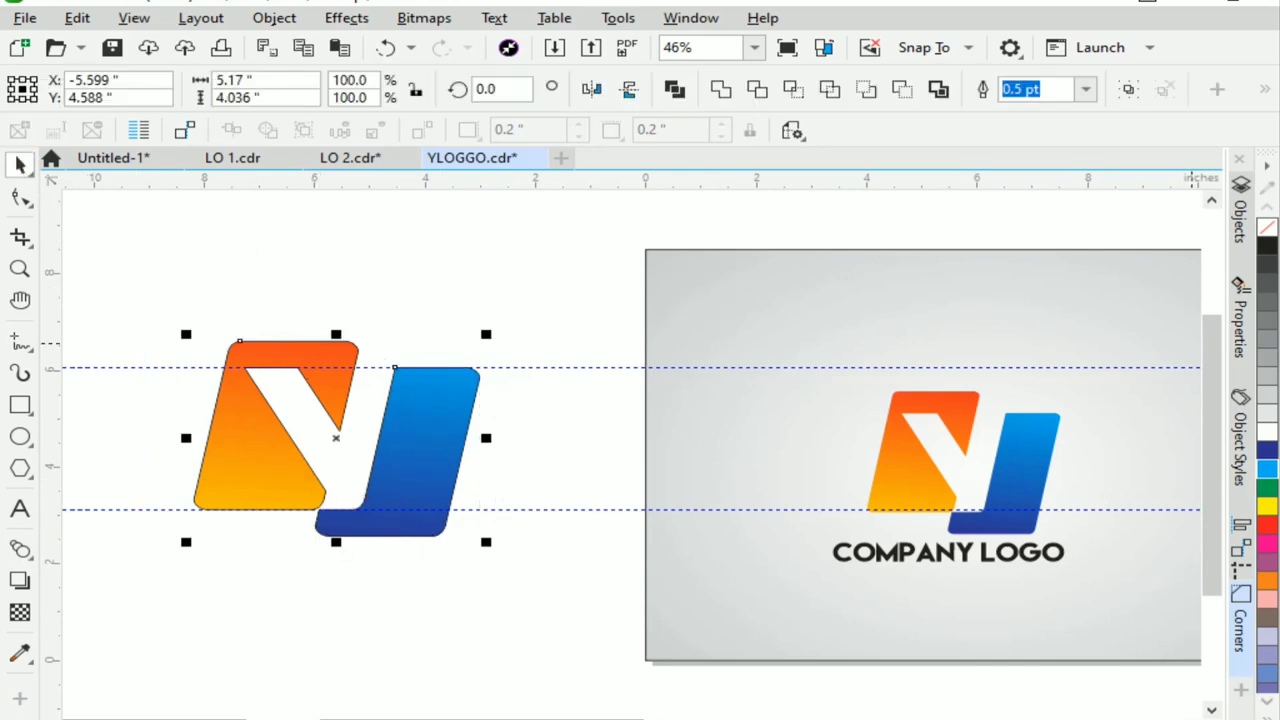
right_click(1266, 232)
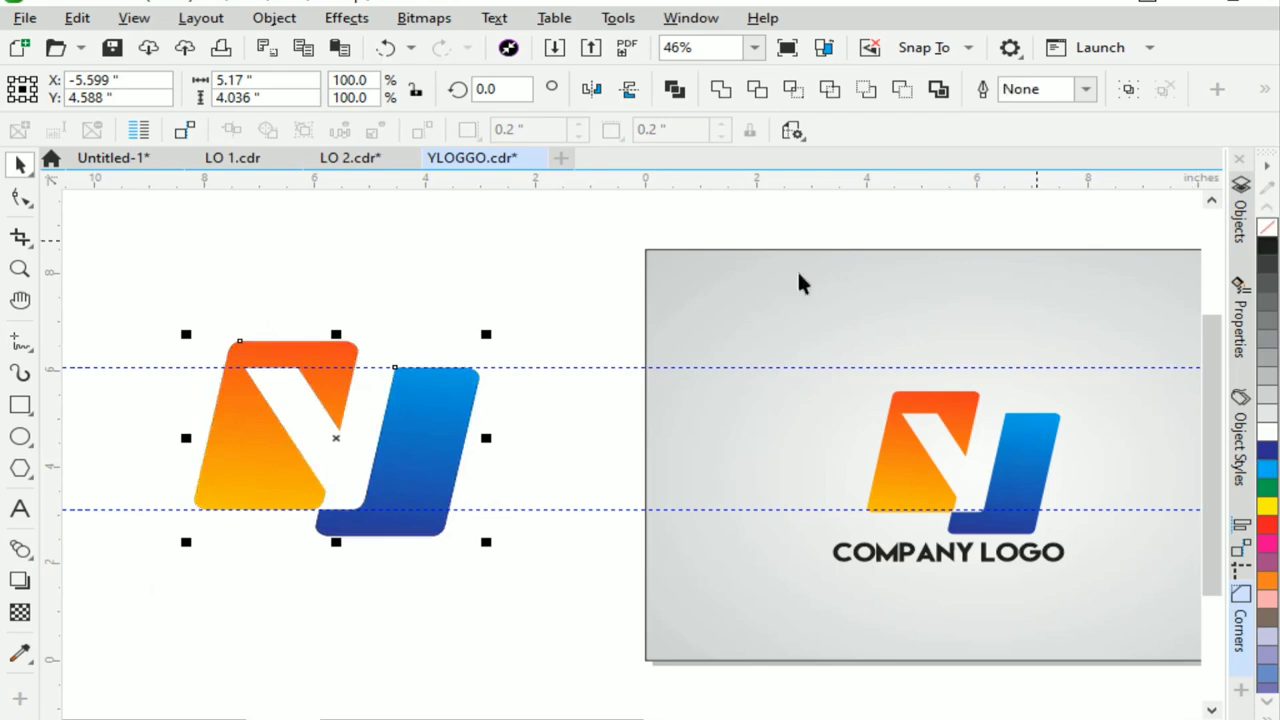
Delete the two horizontal guidelines crossing the logo.
left_click(558, 368)
key("Delete")
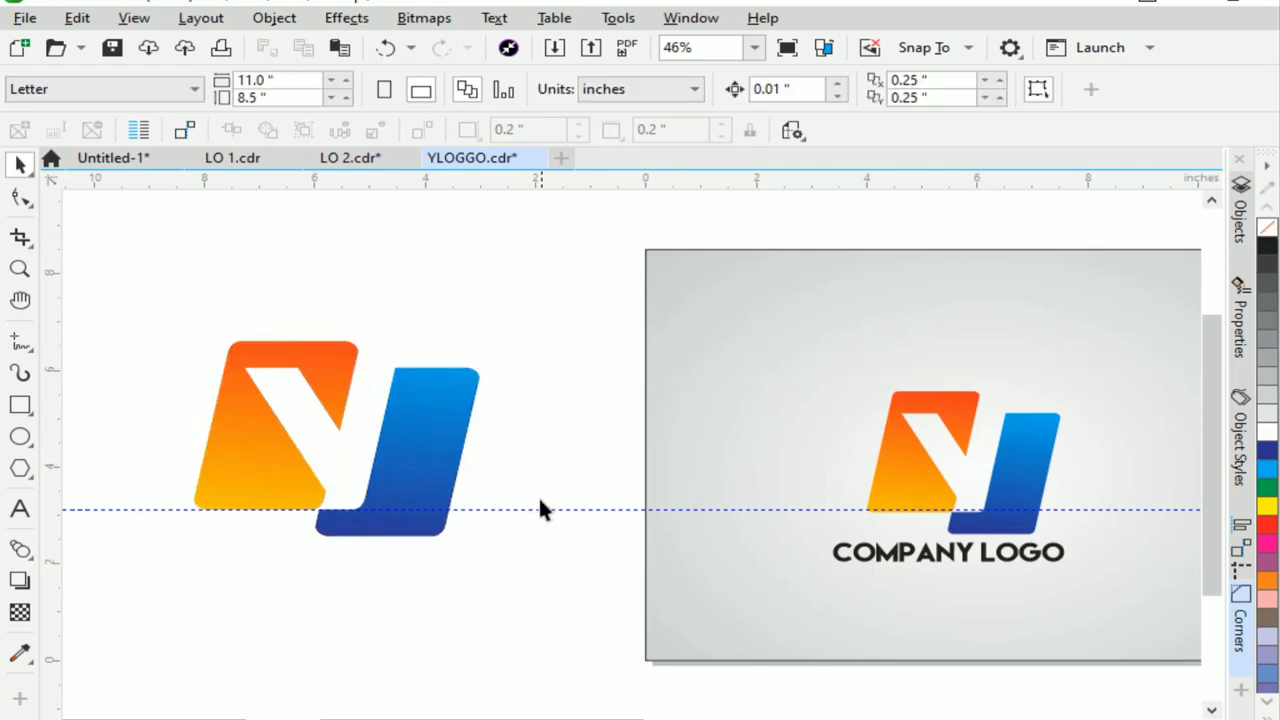
left_click(542, 511)
key("Delete")
Group the orange and blue logo shapes into one object.
left_click_drag(146, 270, 540, 577)
right_click(429, 481)
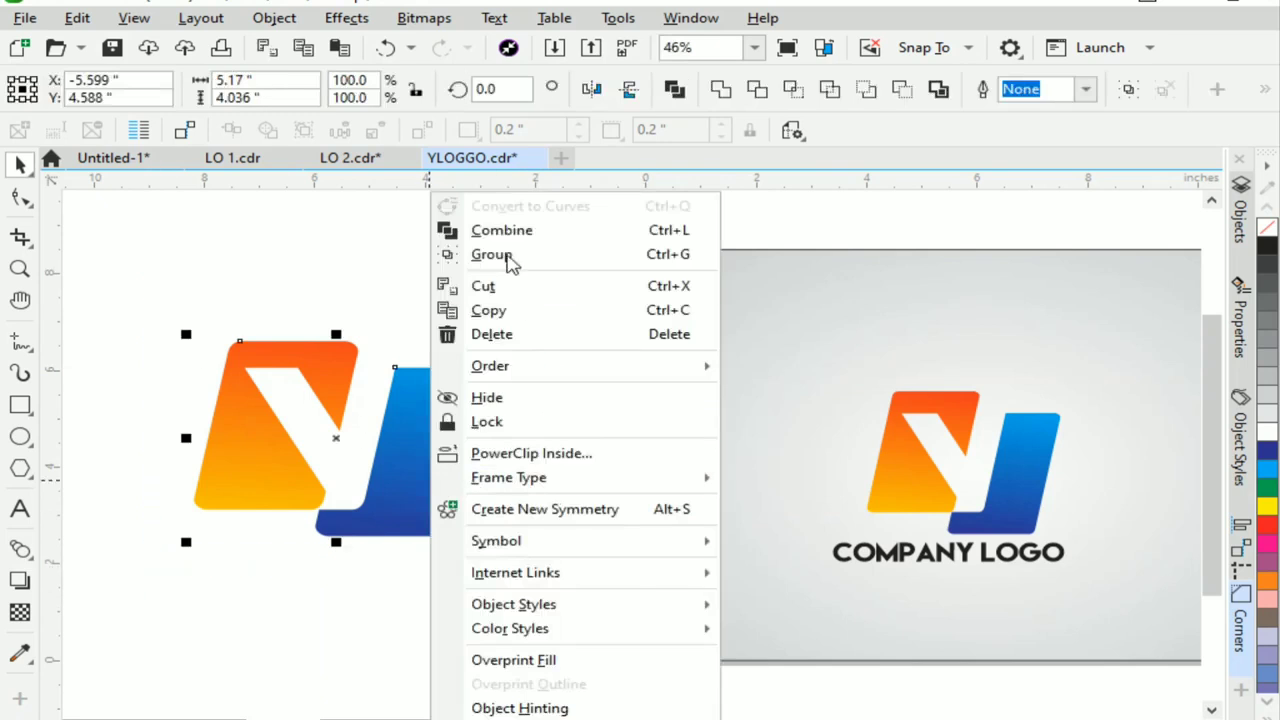
left_click(383, 317)
left_click(437, 402)
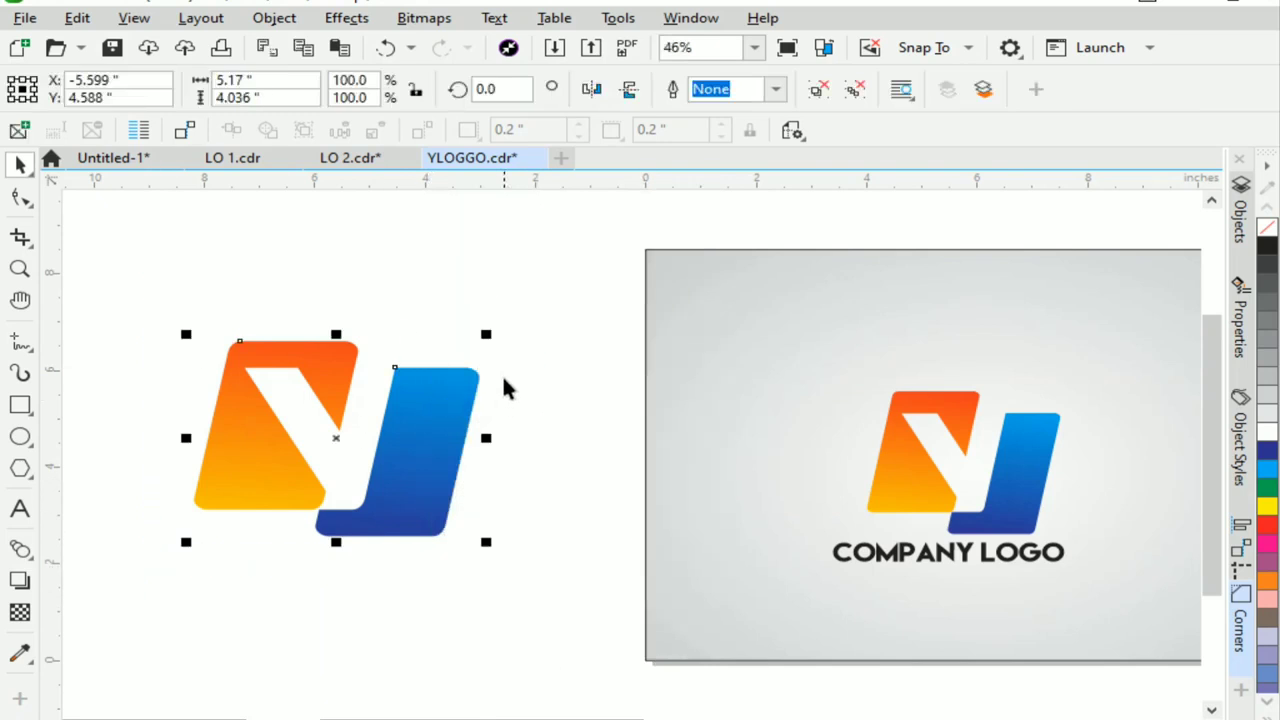
Scale the grouped logo to about 72.8% (about 3.76 by 2.94 inches) and move it slightly right and down.
left_click_drag(488, 334, 468, 365)
left_click_drag(337, 434, 381, 449)
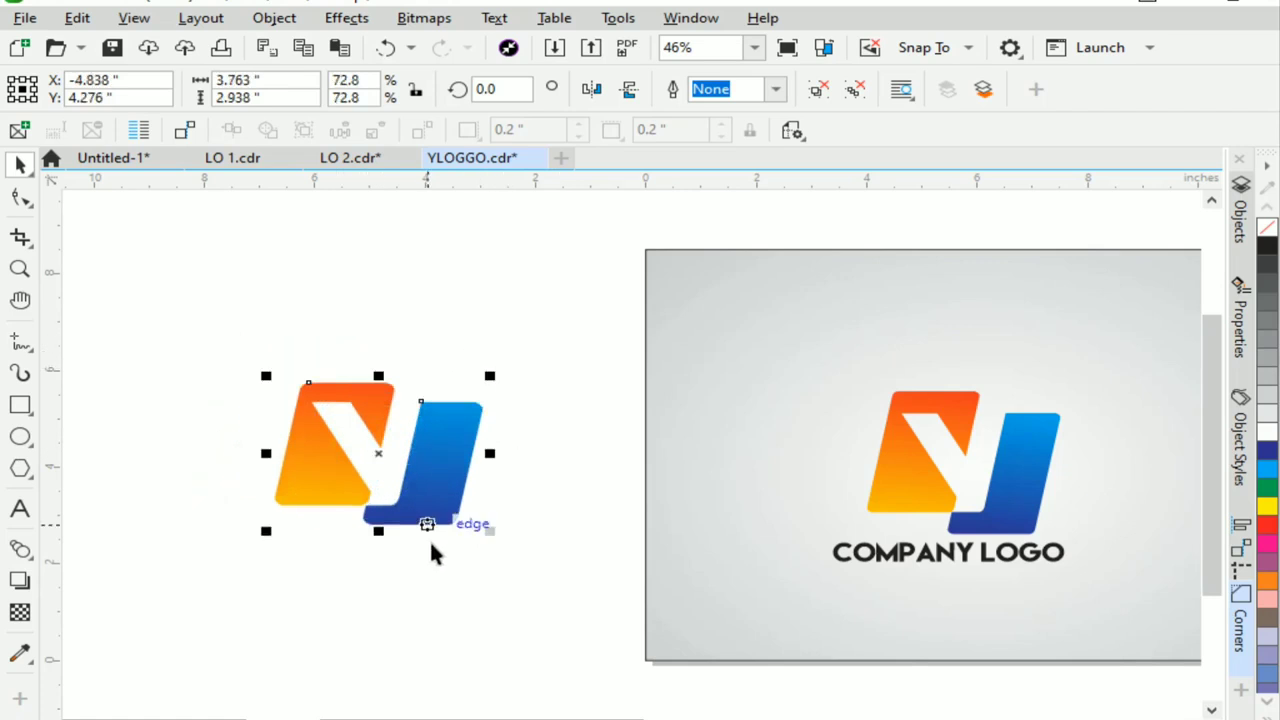
key("Escape")
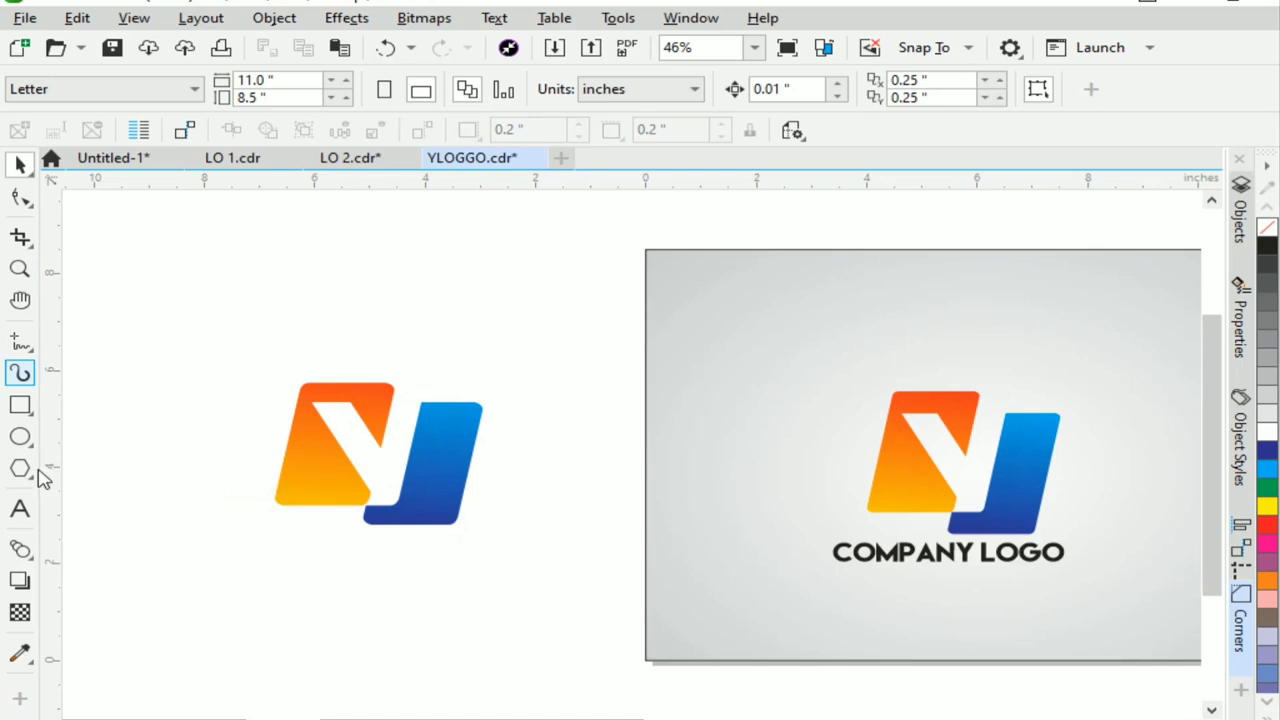
Draw a background rectangle about 9.12 by 8.04 inches around the recreated logo.
left_click(20, 404)
mouse_move(104, 251)
left_mouse_down()
mouse_move(557, 580)
mouse_move(611, 638)
left_mouse_up()
left_click(17, 163)
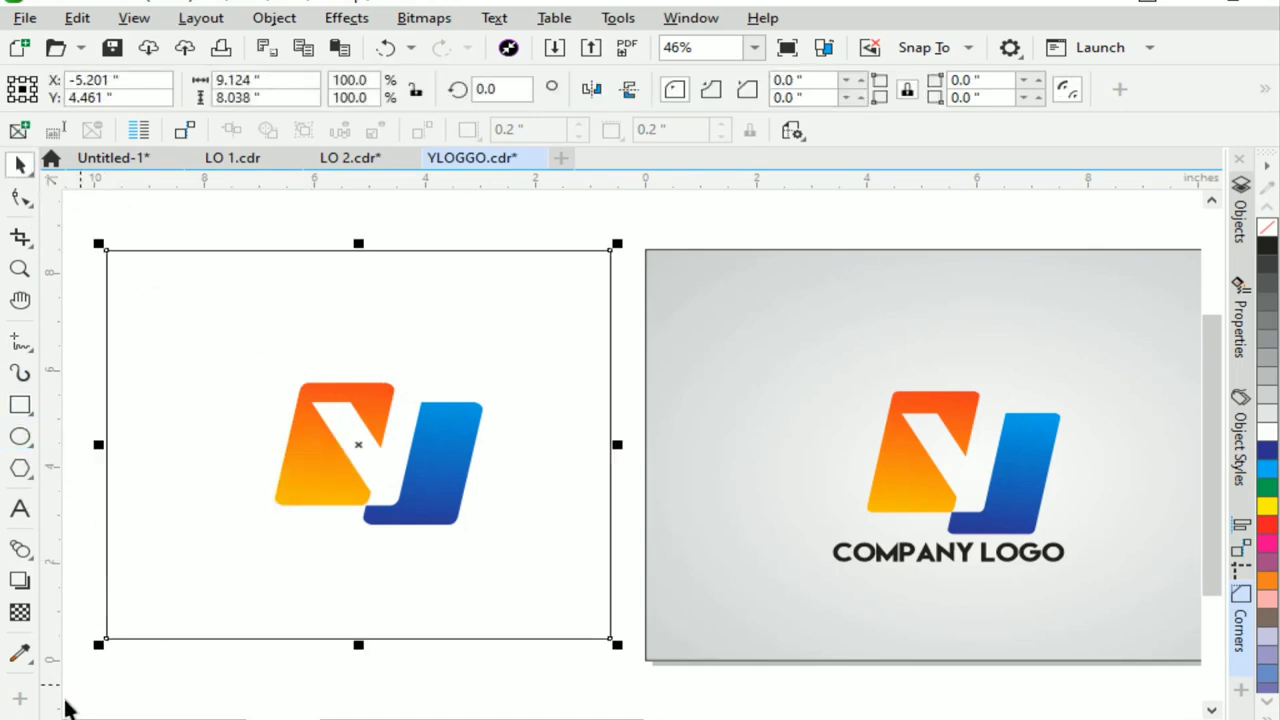
Give the background rectangle an elliptical fountain fill from a white centre to medium-light grey, with the outer end stretched well beyond the rectangle.
left_click(20, 580)
left_click(63, 571)
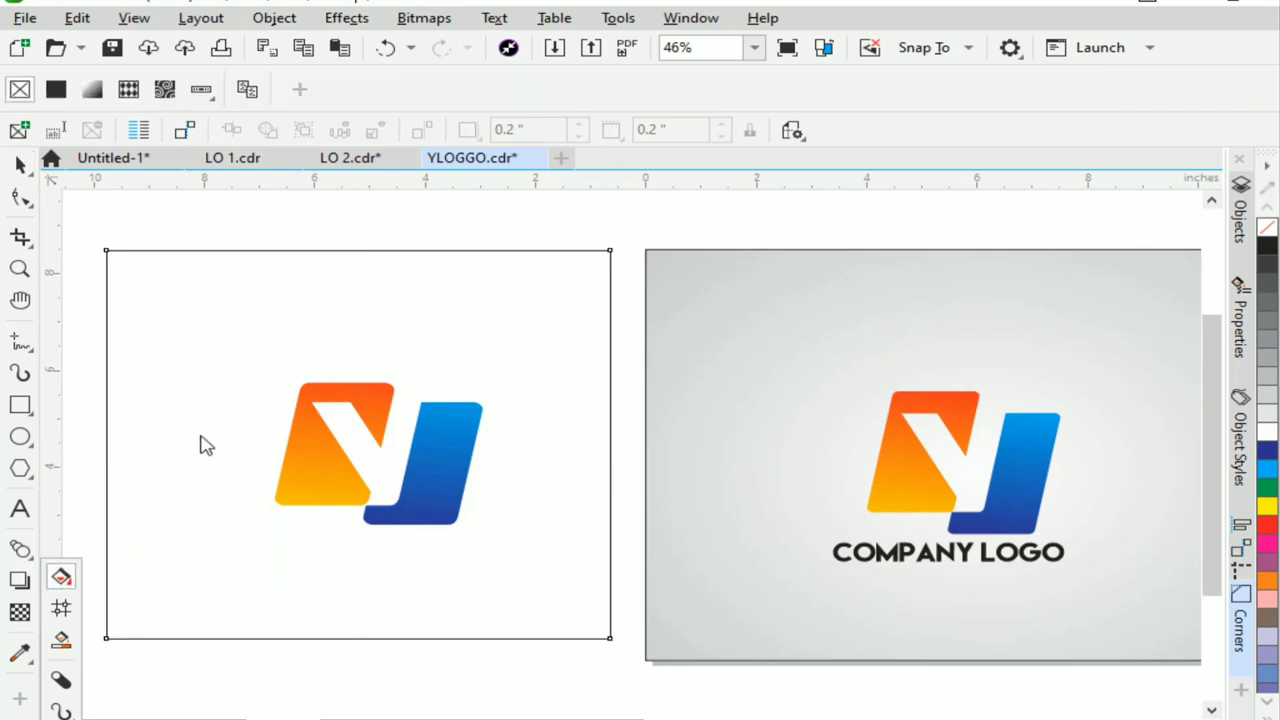
left_click_drag(277, 464, 582, 650)
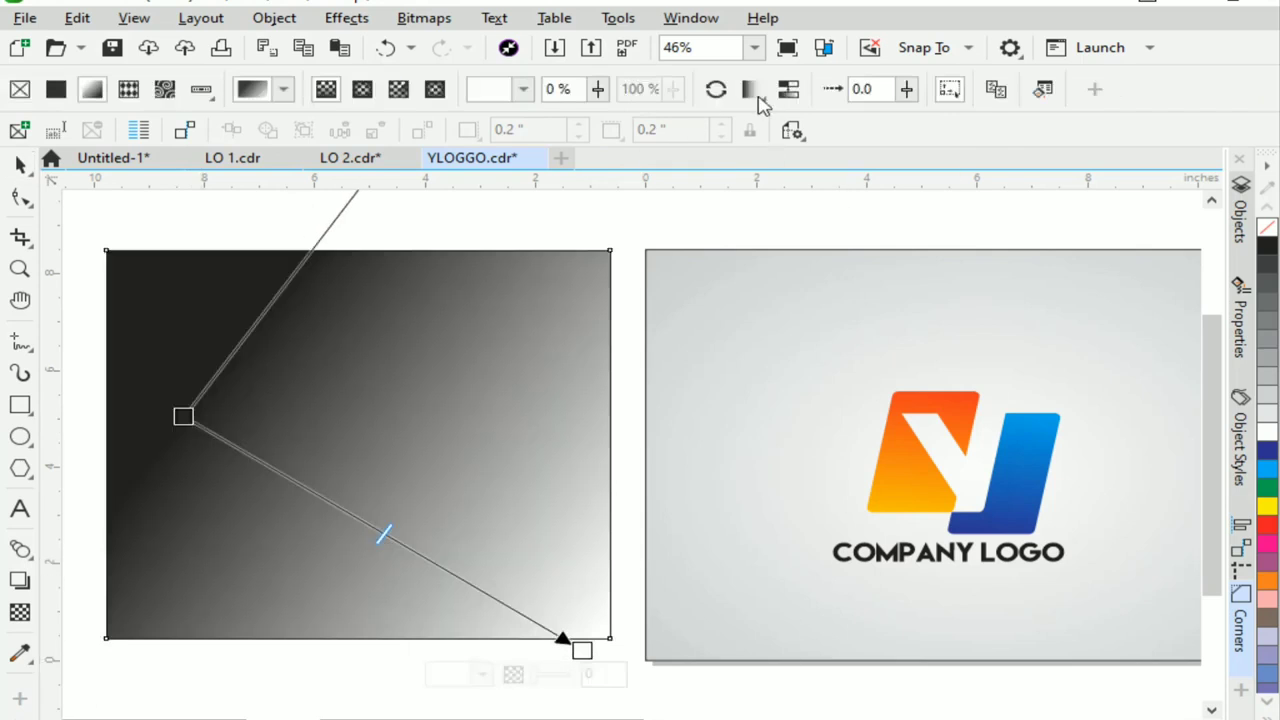
left_click(362, 89)
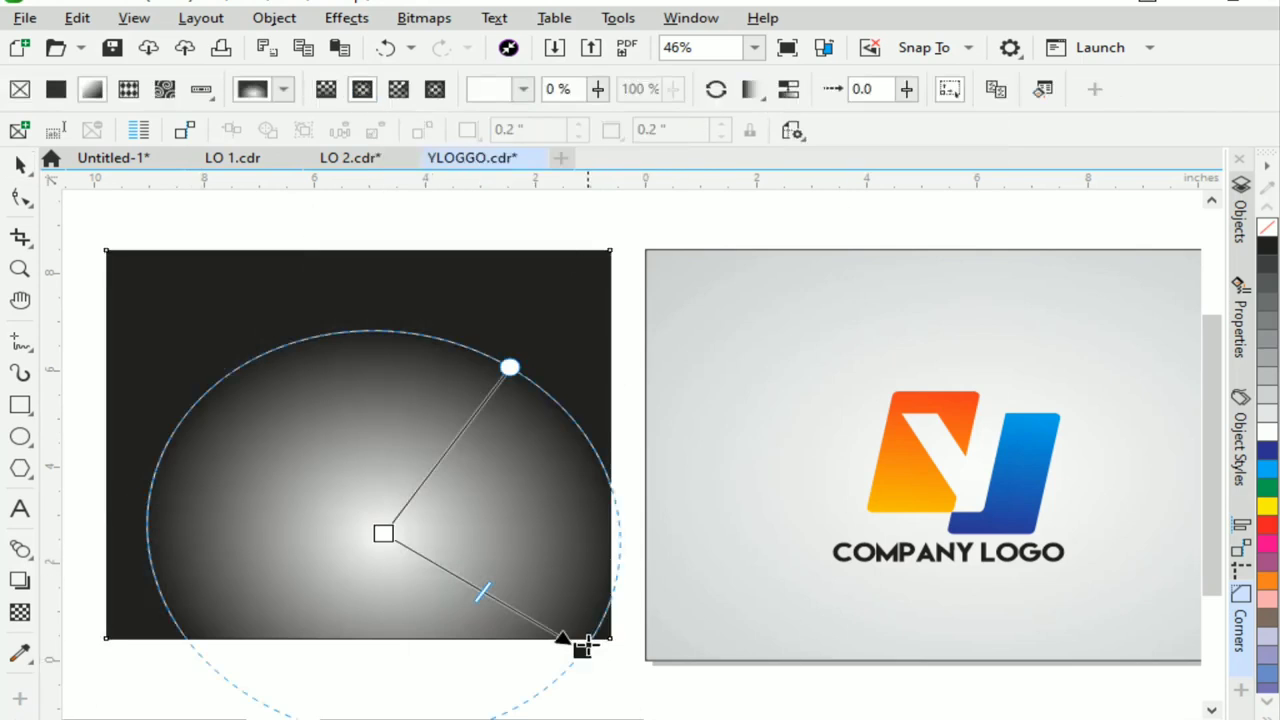
left_click_drag(582, 651, 710, 719)
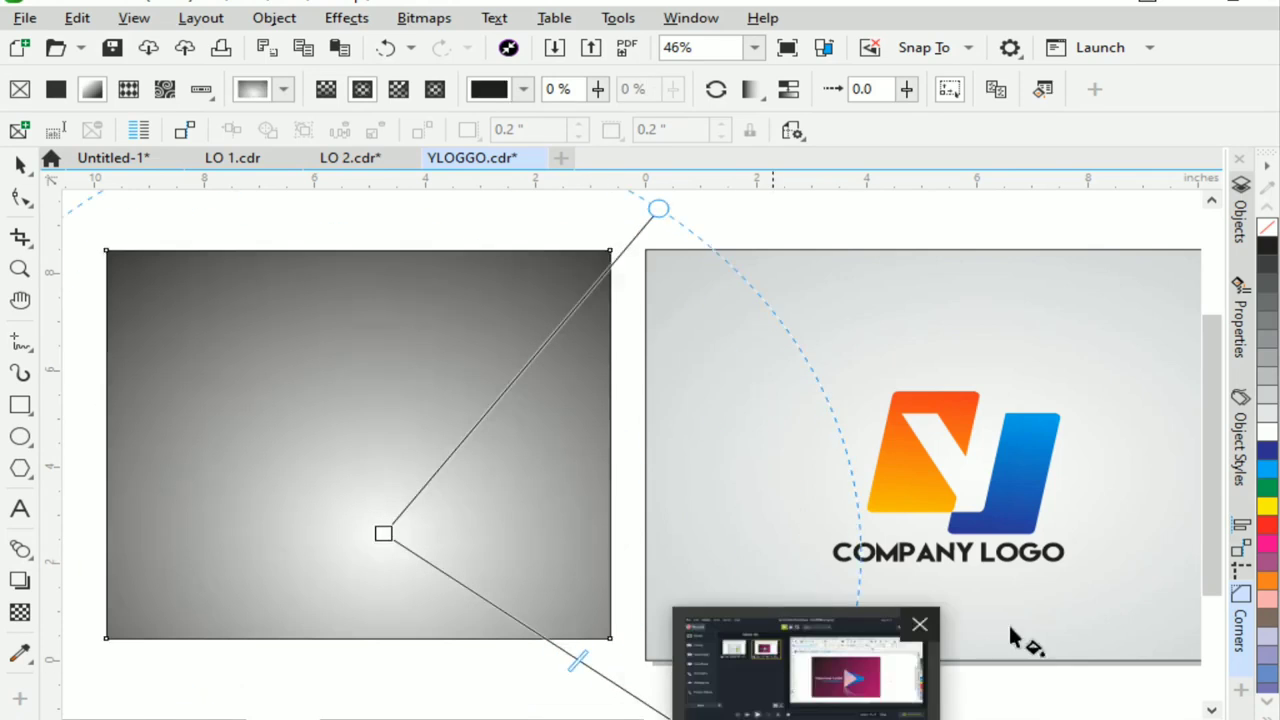
left_click(1267, 330)
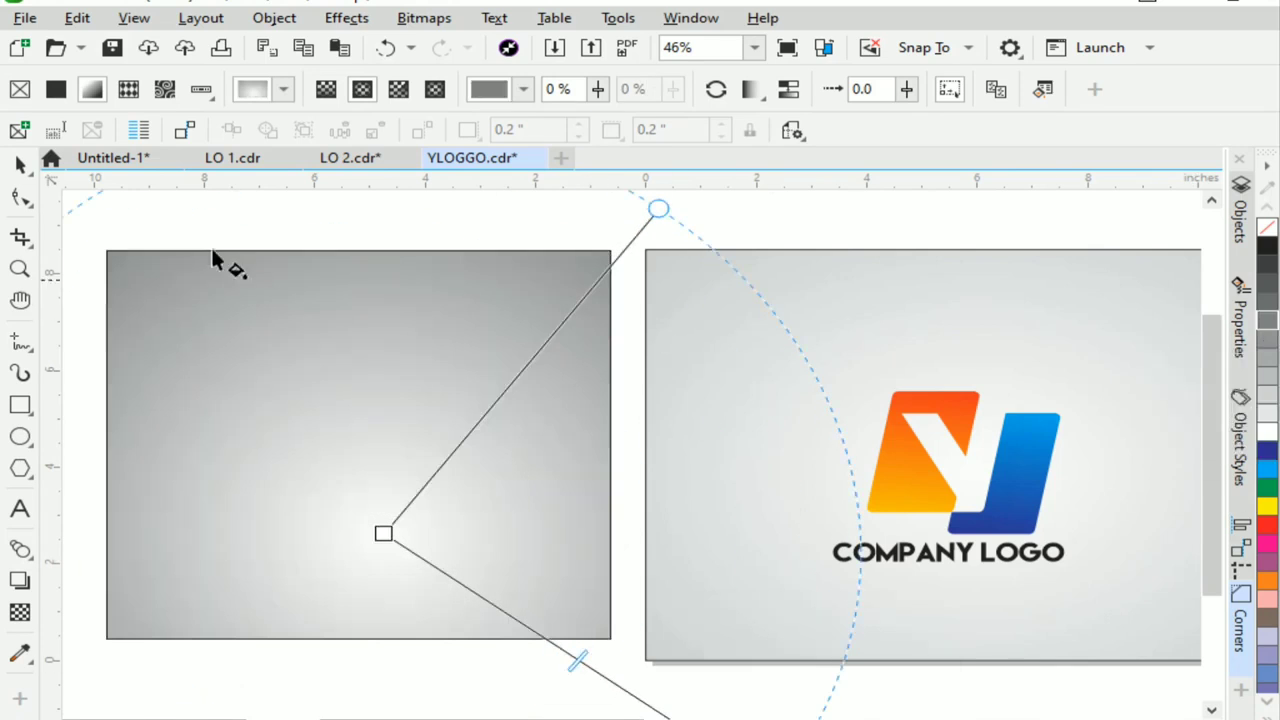
left_click(1267, 358)
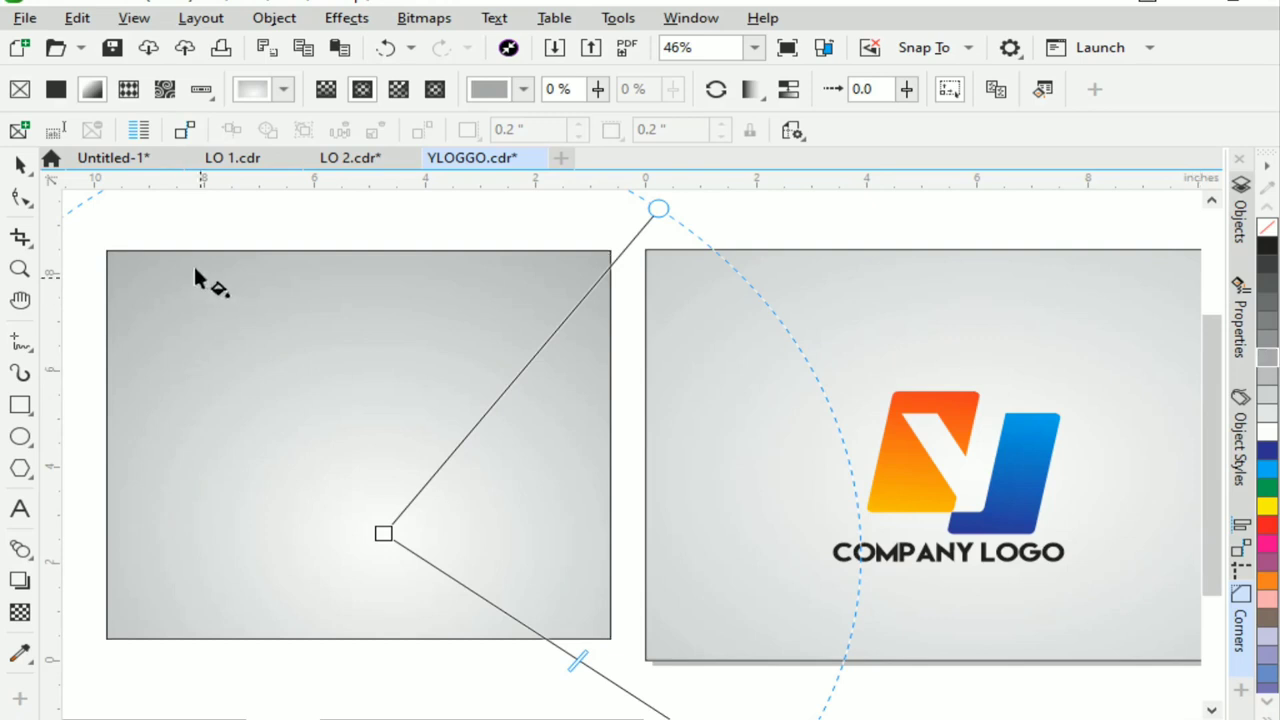
Send the gradient background rectangle behind the recreated logo.
left_click(21, 166)
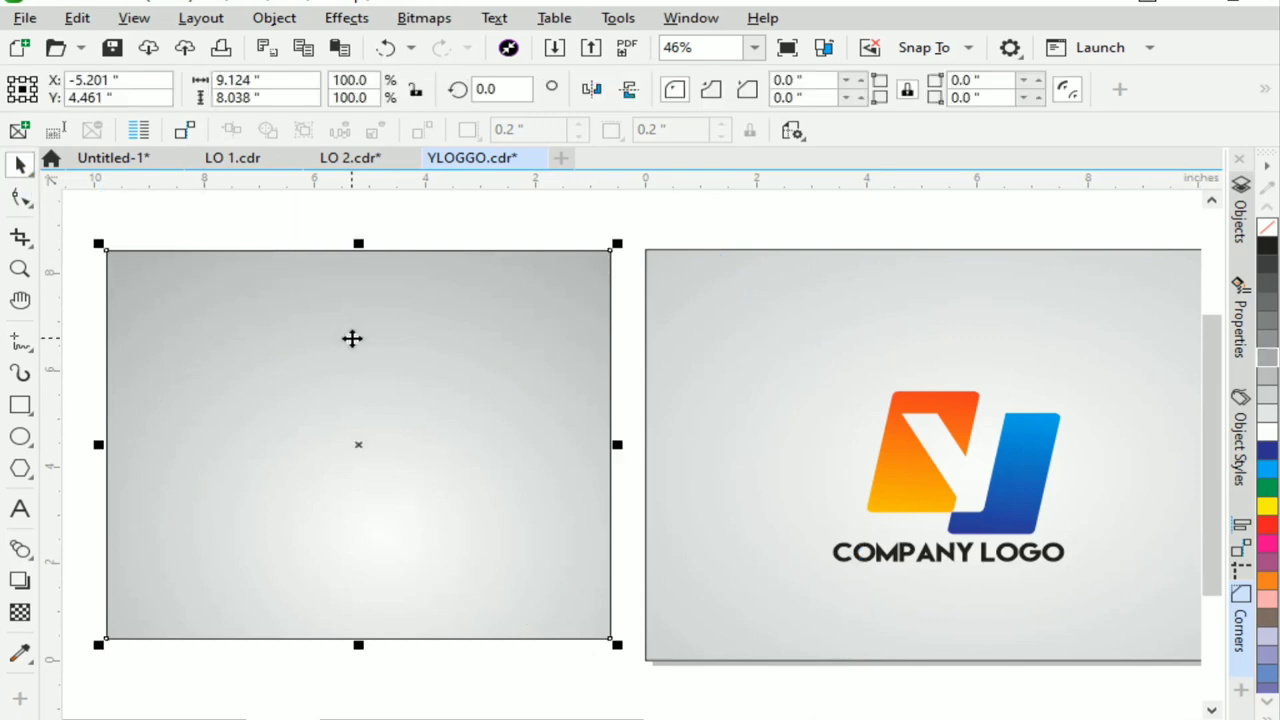
key("shift+Page_Down")
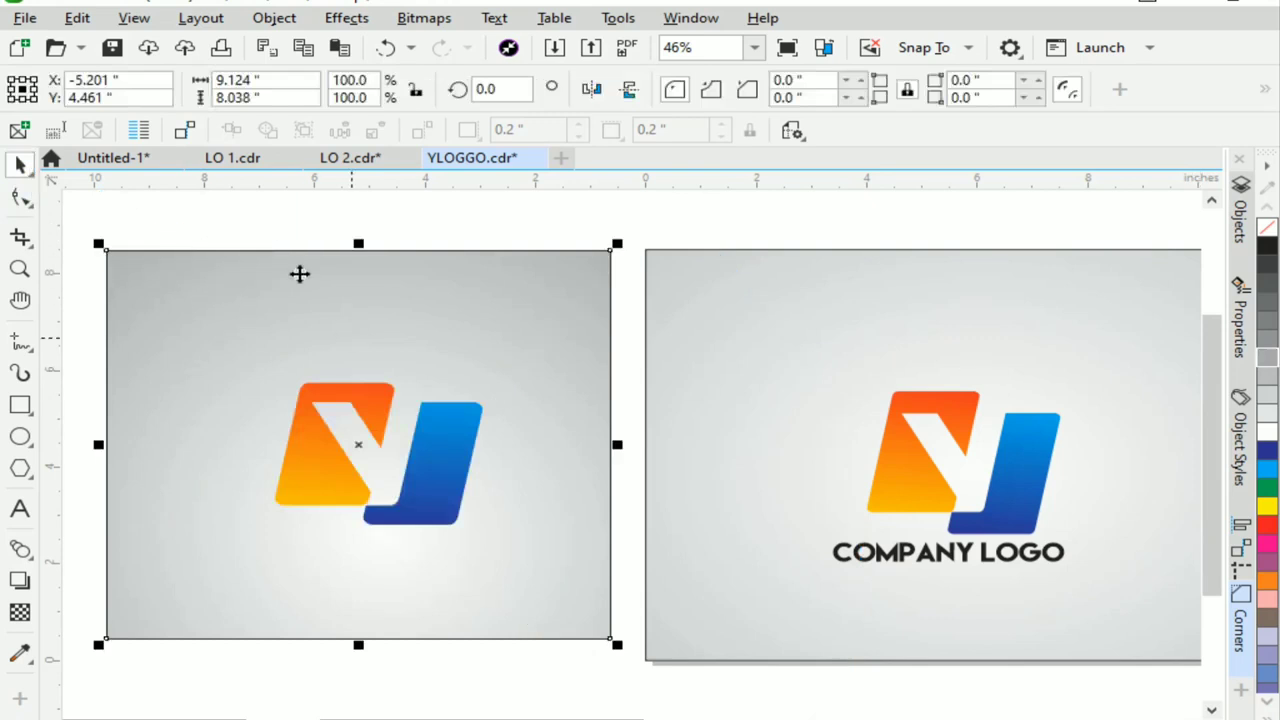
left_click(527, 690)
Place a copy of the reference's COMPANY LOGO text directly beneath the recreated logo mark.
left_click_drag(914, 551, 332, 545)
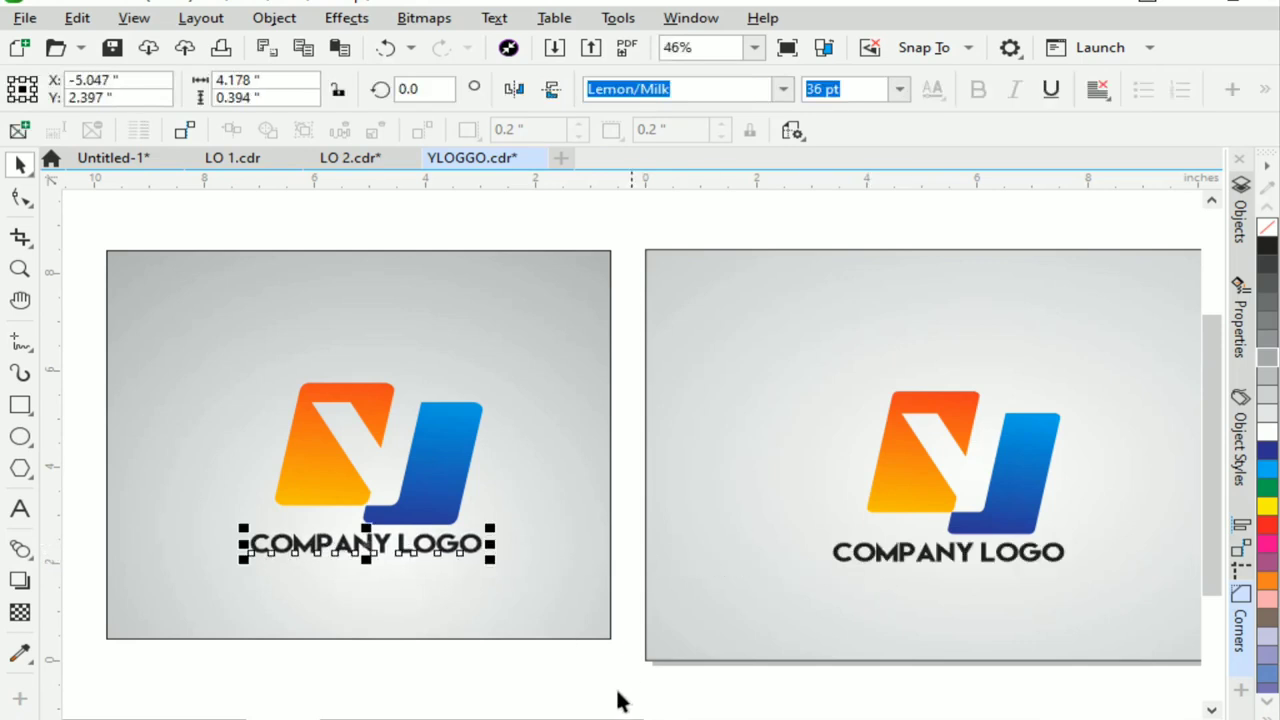
left_click(514, 682)
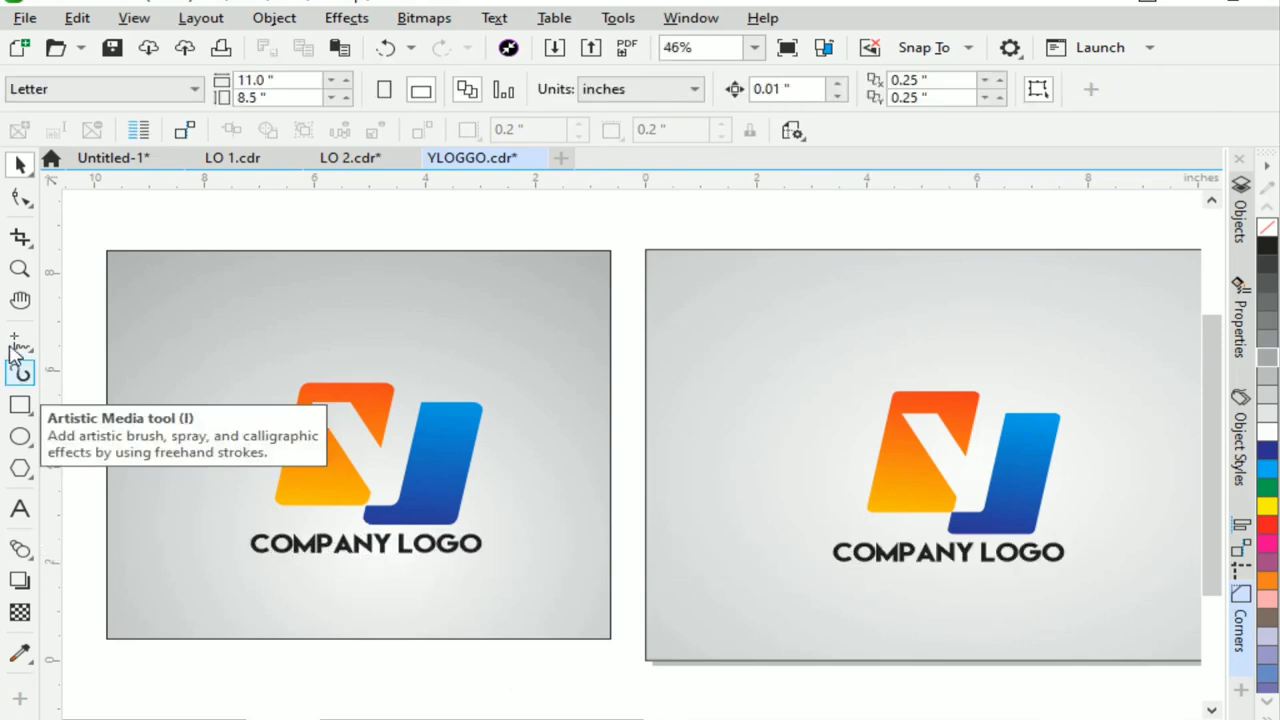
left_click(19, 269)
scroll(552, 362, "down", 4)
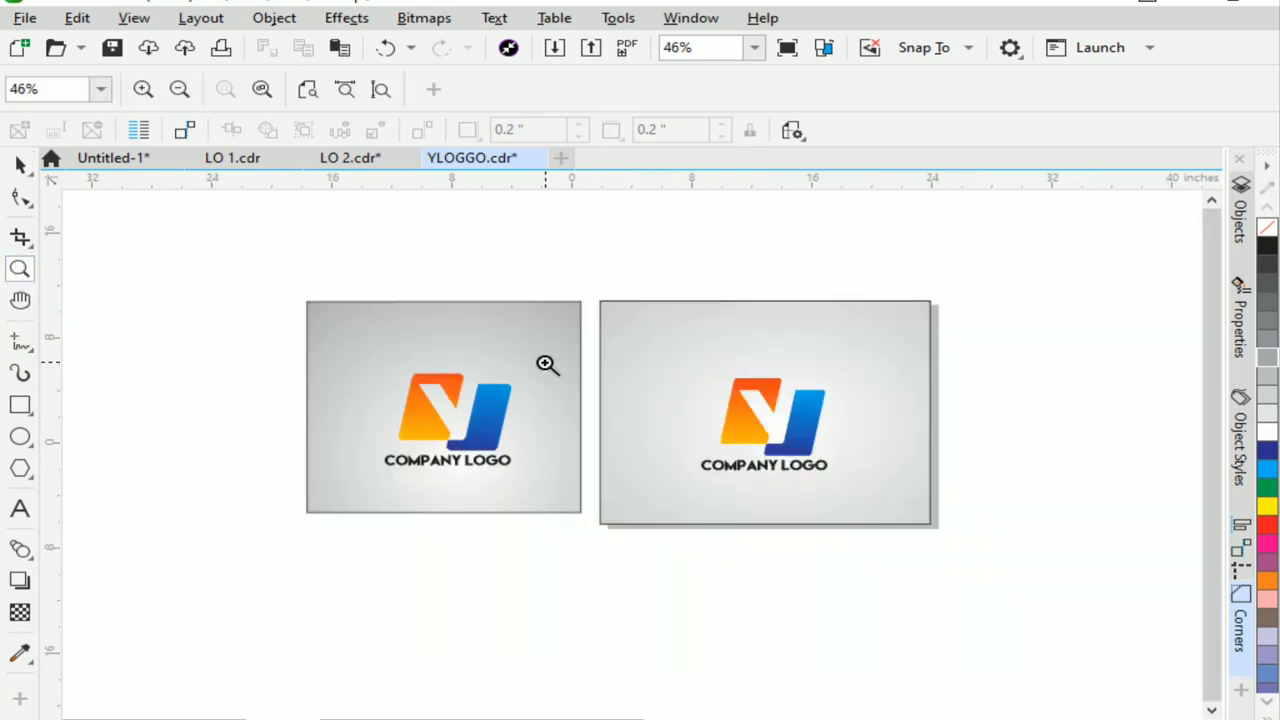
left_click_drag(611, 424, 748, 468)
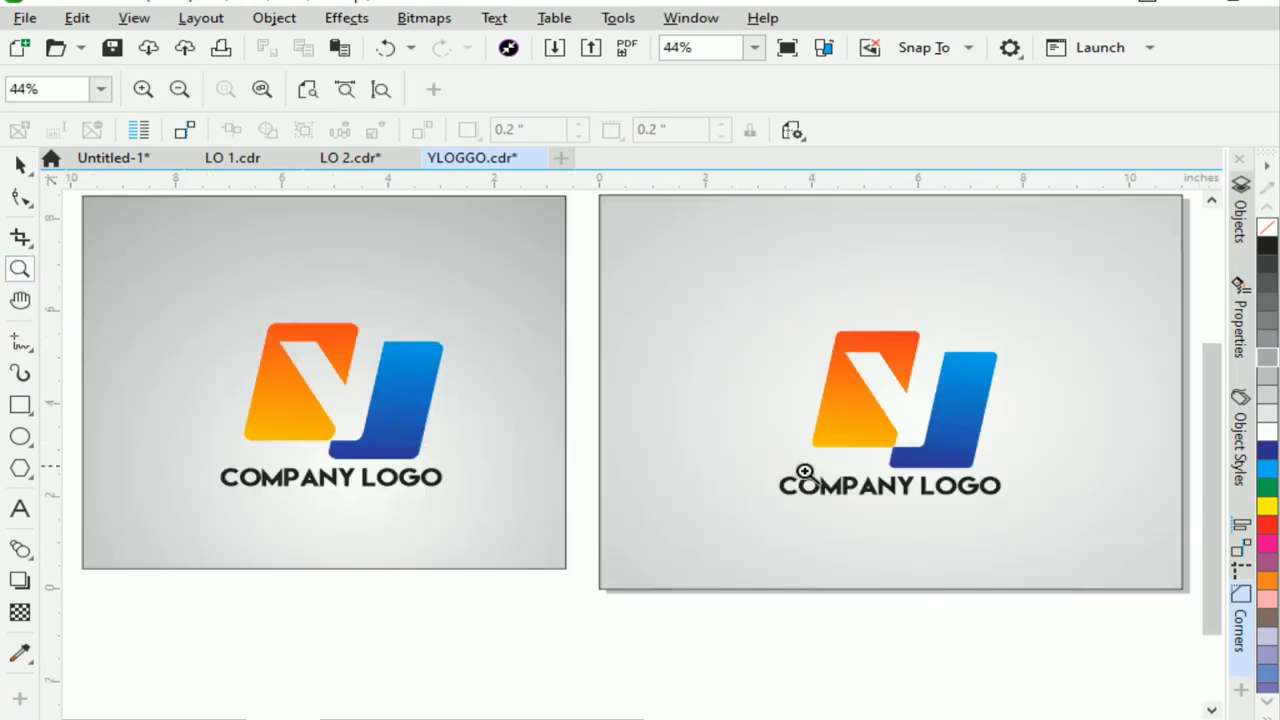
left_click(20, 165)
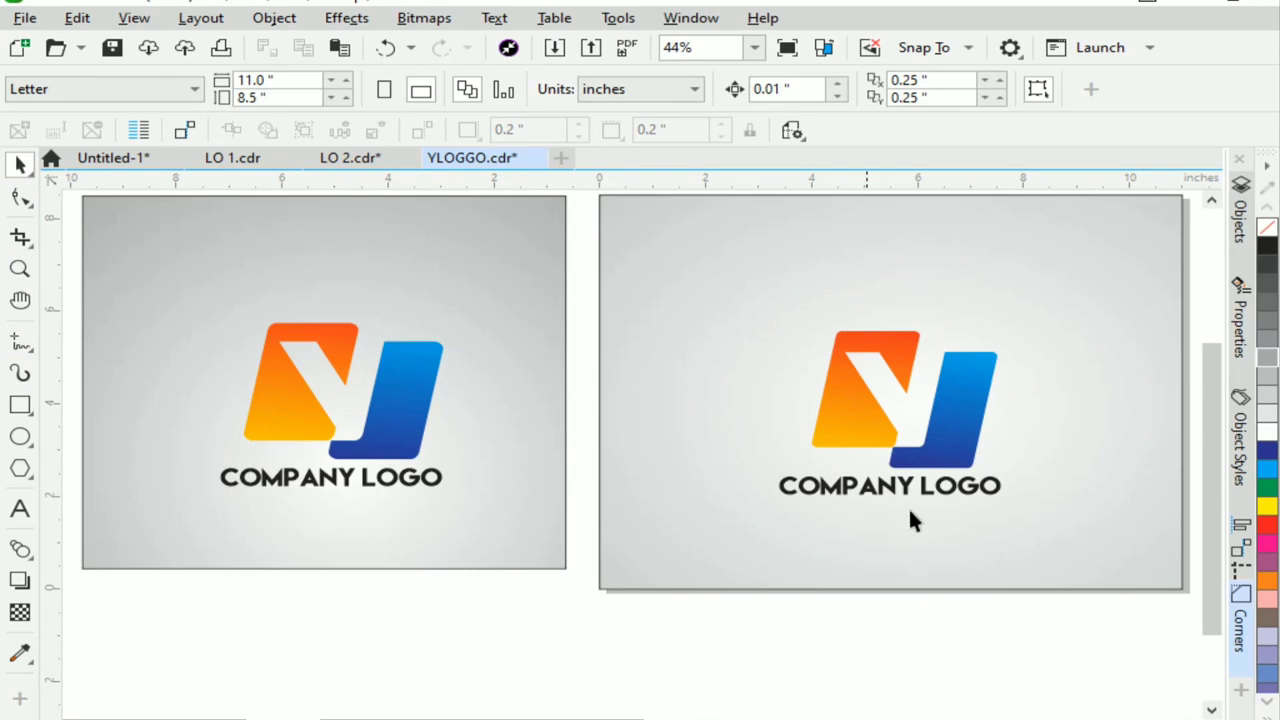